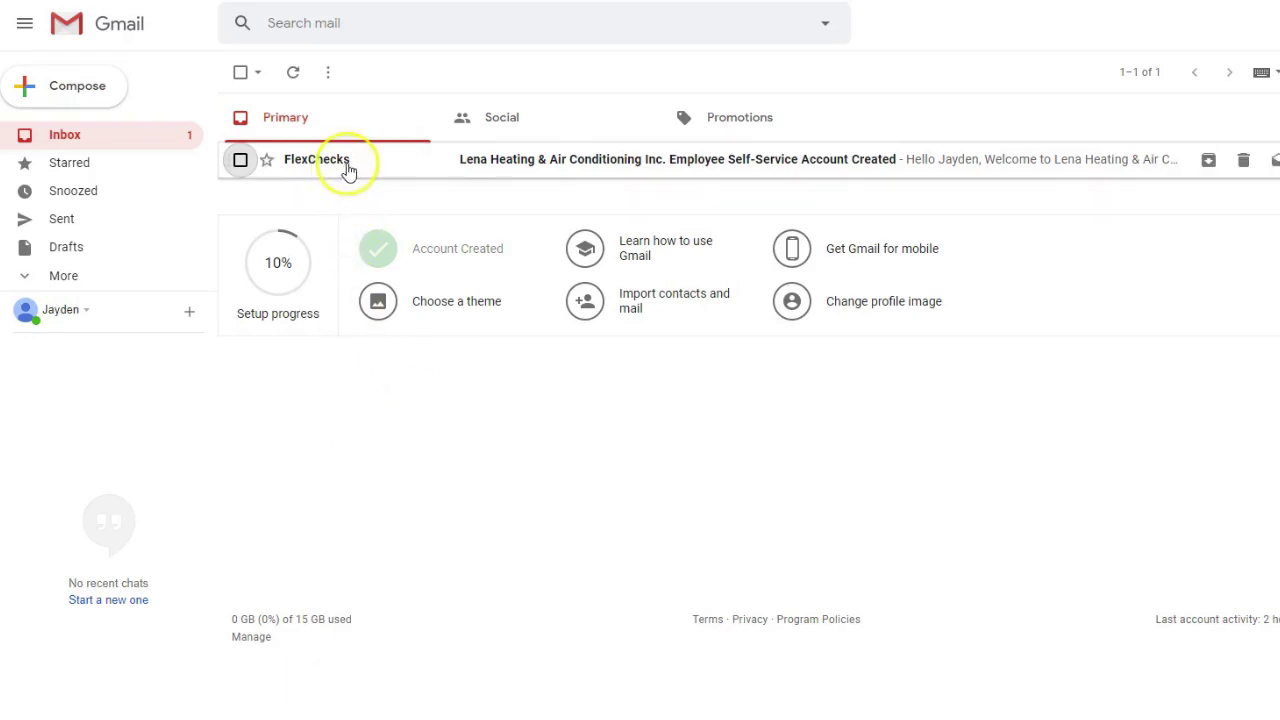
# - Find the unread FlexChecks 'Employee Self-Service Account Created' message in the Gmail inbox
pyautogui.moveTo(346, 171)
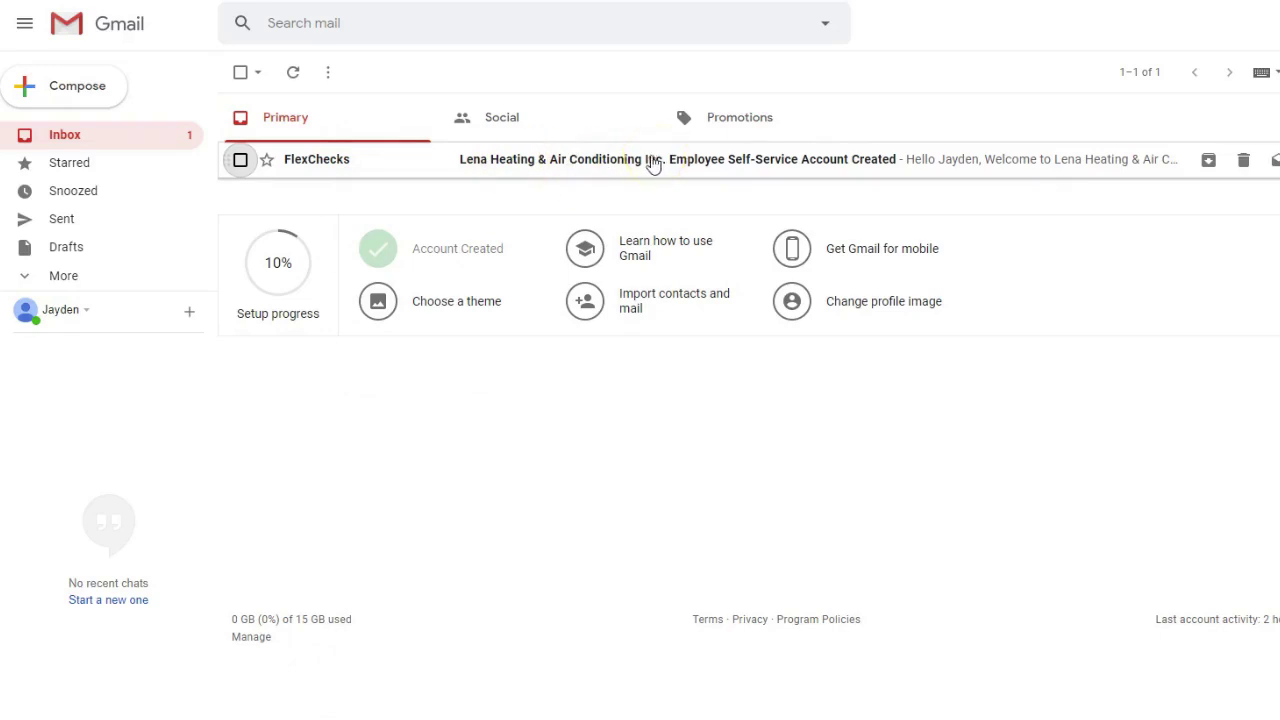
# - Open the FlexChecks account-created email and follow its activation link to the New User Account Setup page
pyautogui.click(591, 170)
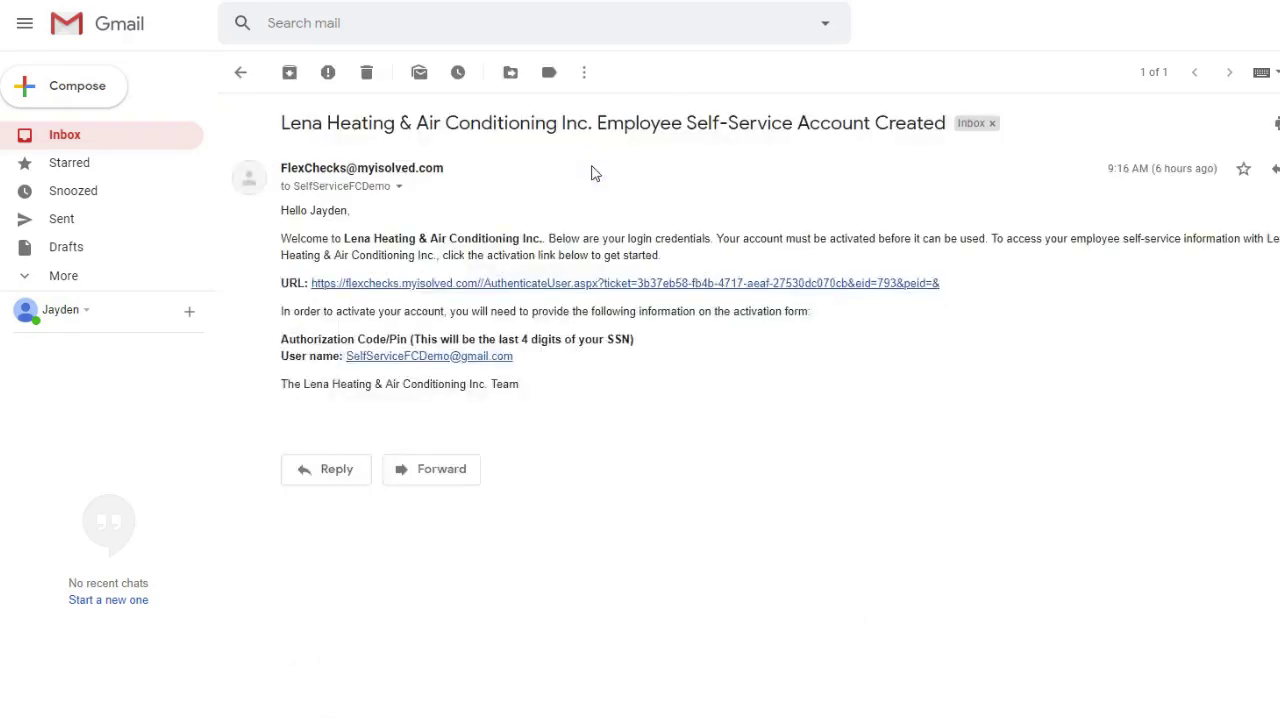
pyautogui.click(635, 189)
pyautogui.click(600, 178)
pyautogui.click(475, 224)
pyautogui.click(535, 287)
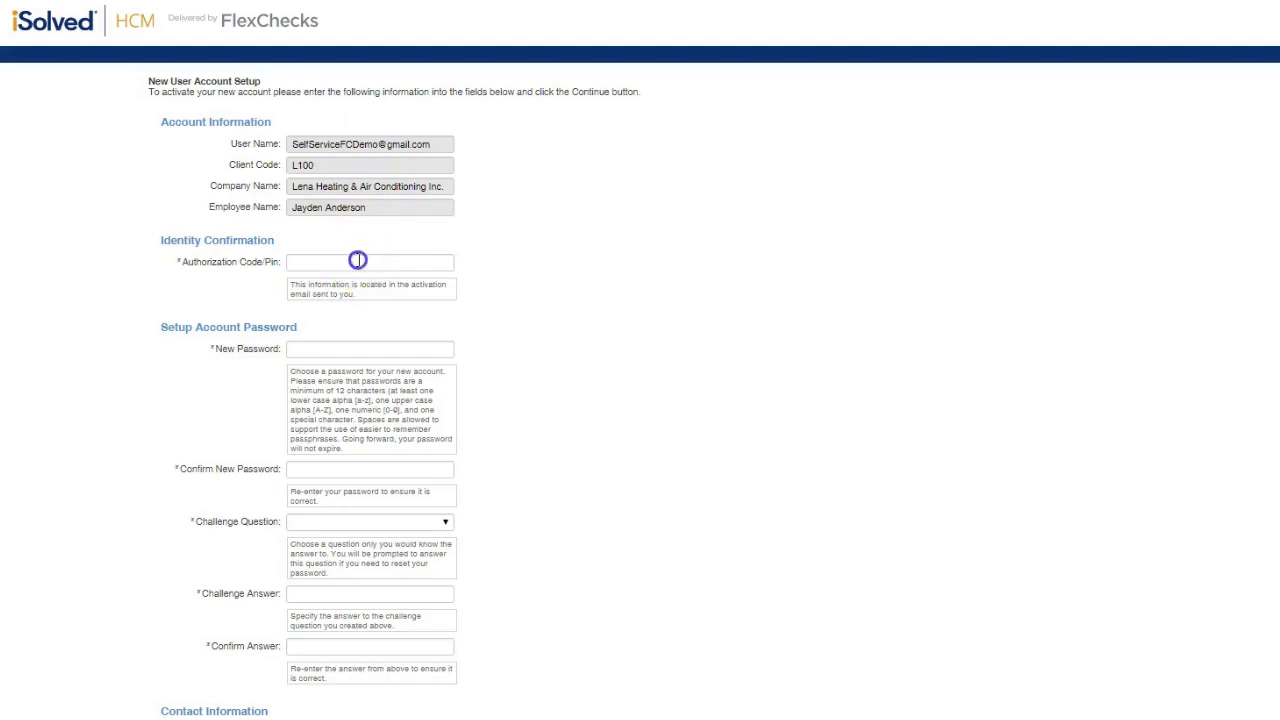
# - Enter the authorization PIN, then type and confirm the new account password
pyautogui.click(296, 263)
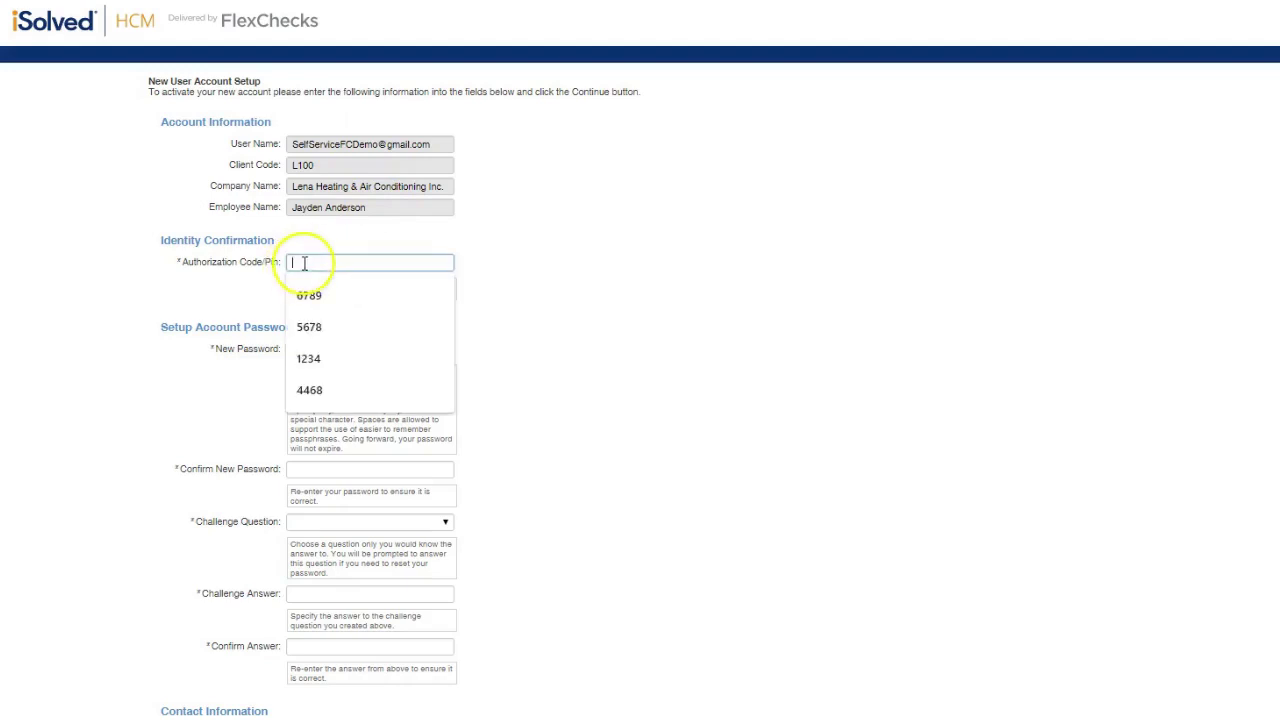
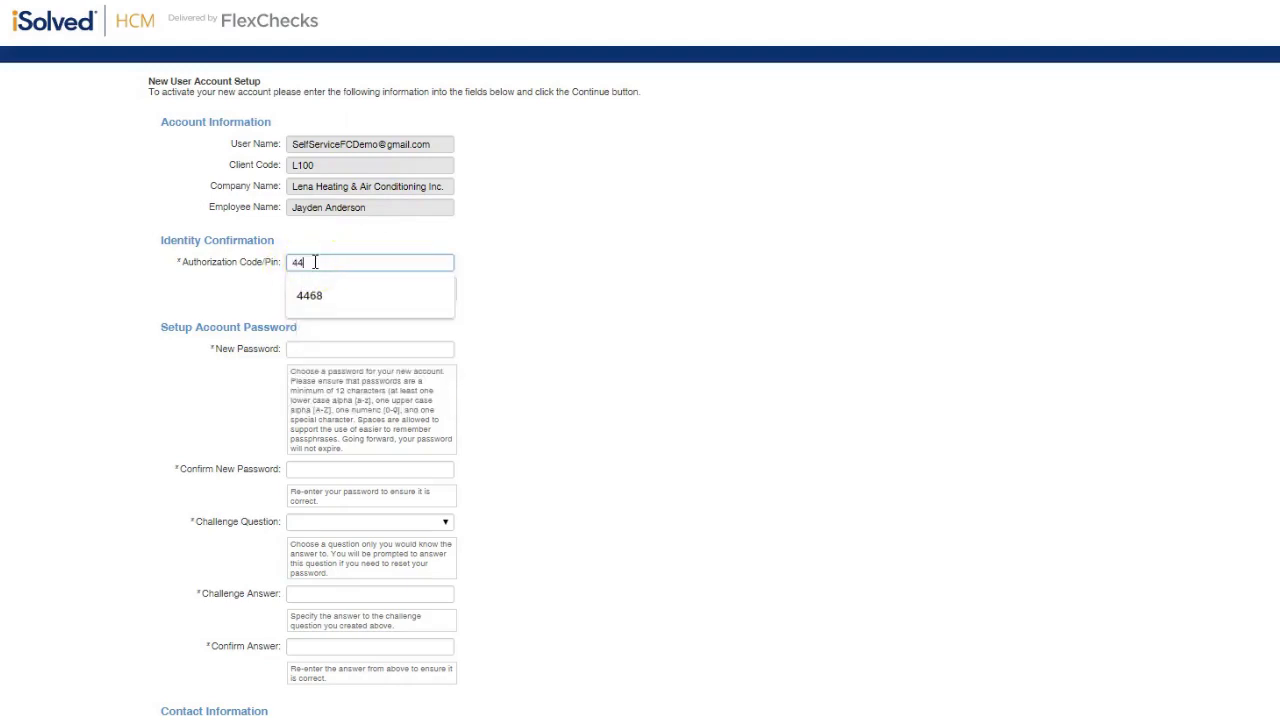
pyautogui.click(517, 300)
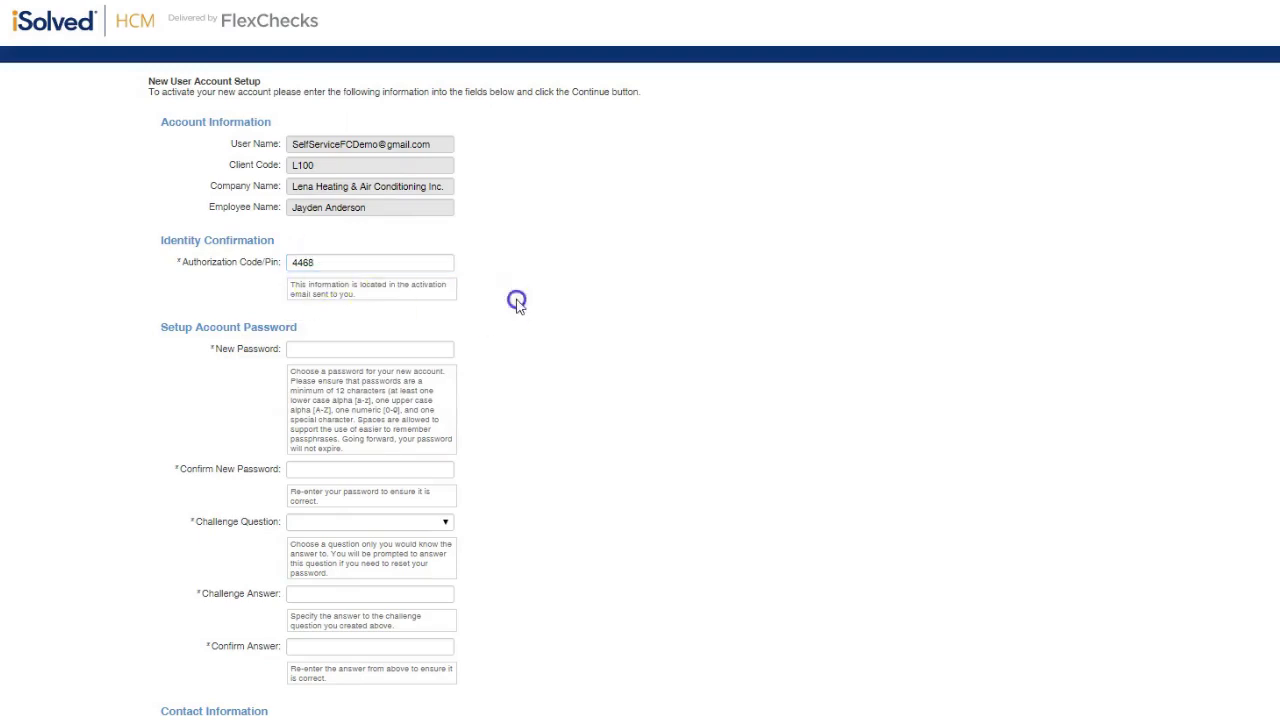
pyautogui.click(377, 350)
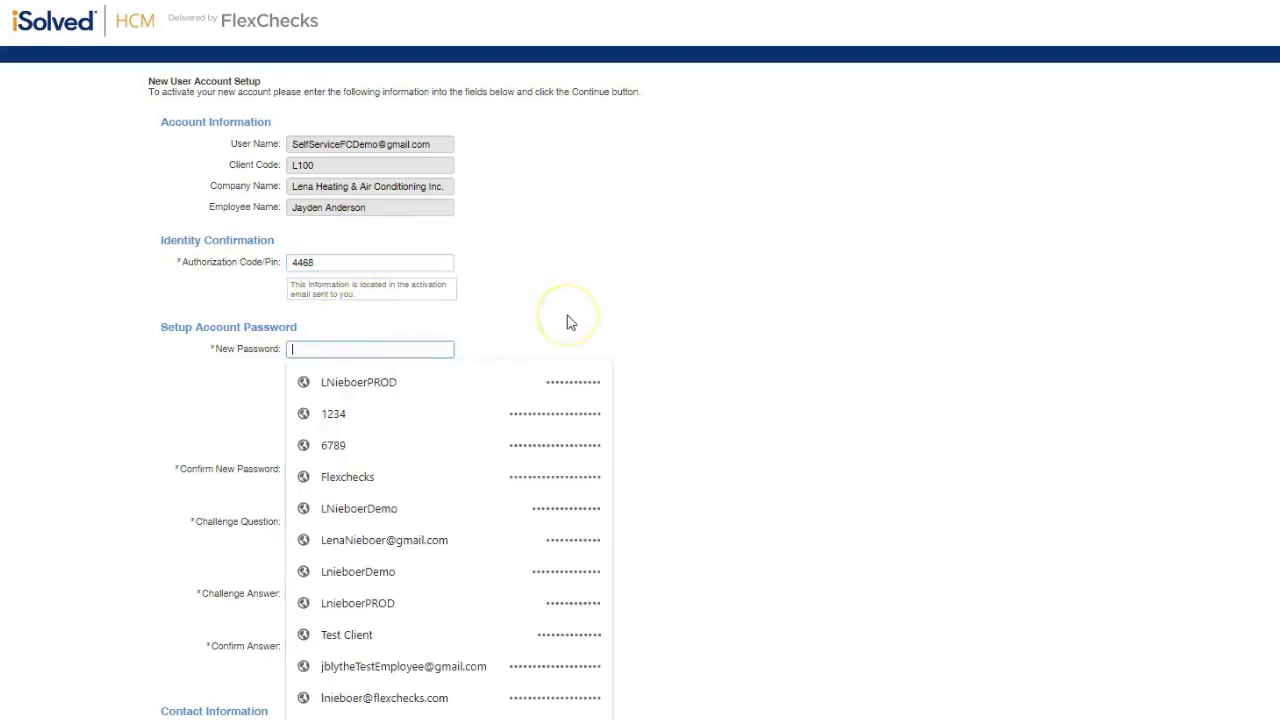
pyautogui.write('••••••')
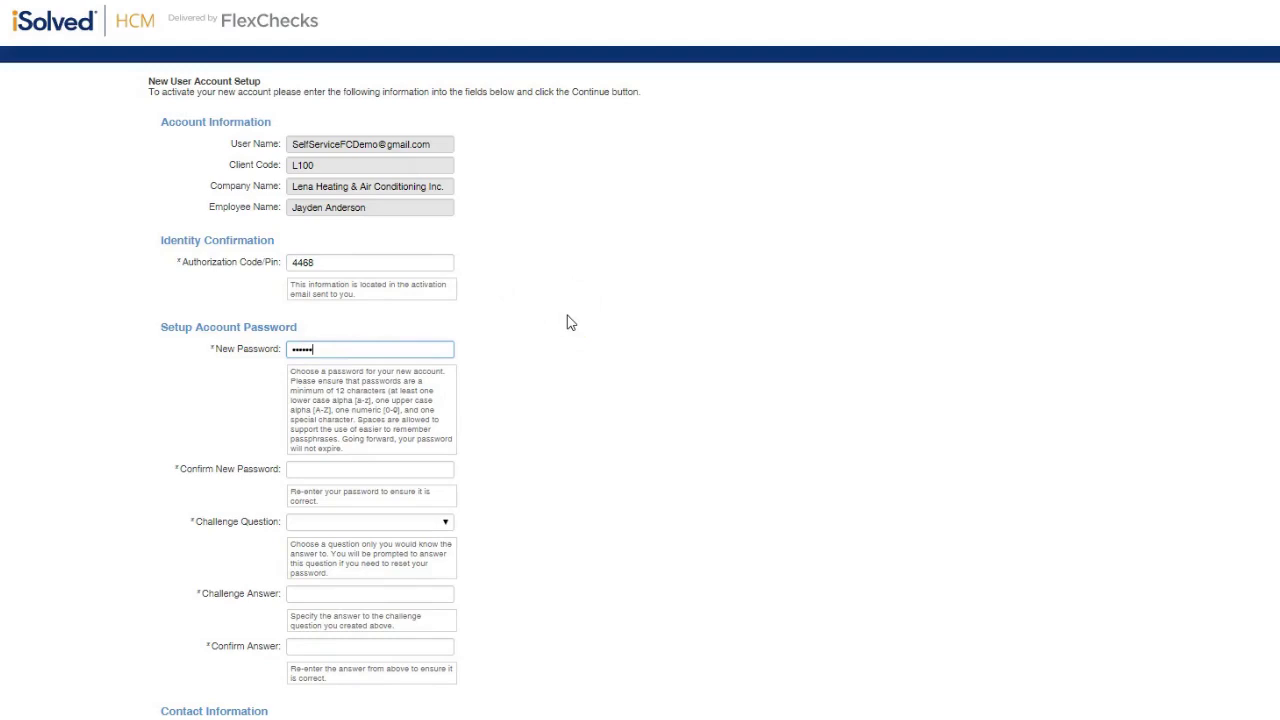
pyautogui.write('•••••••••••')
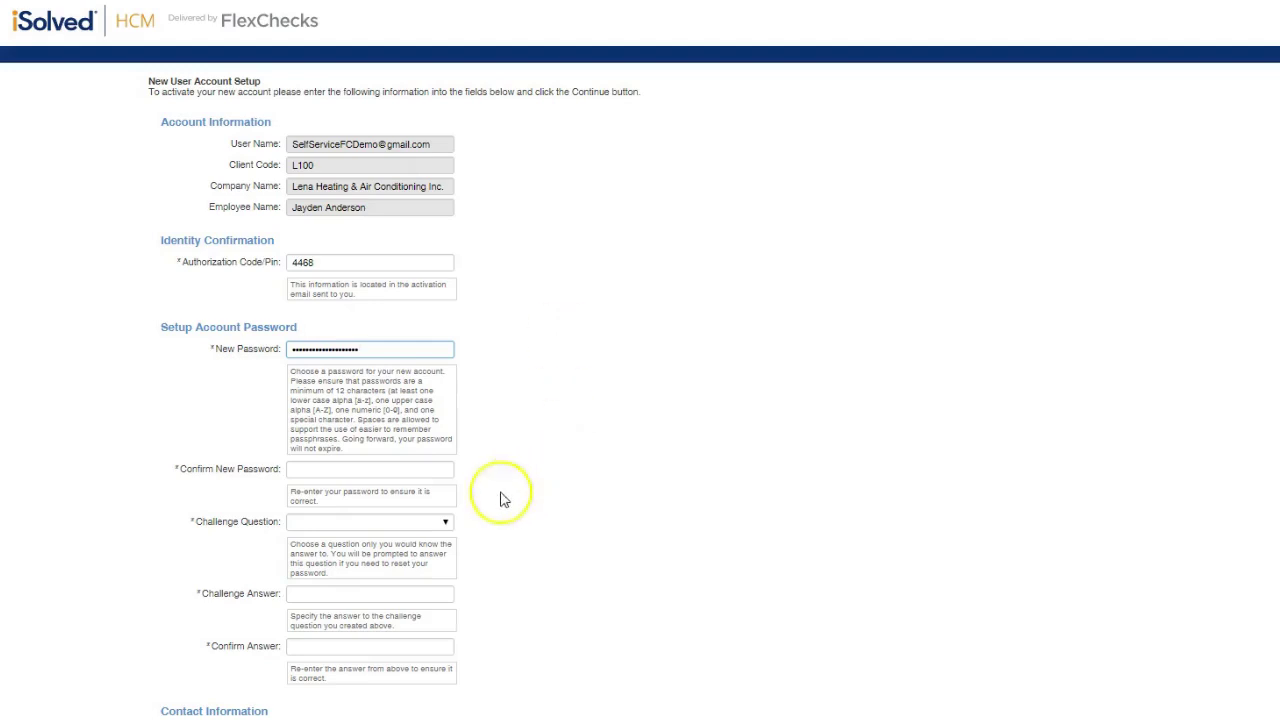
pyautogui.click(365, 470)
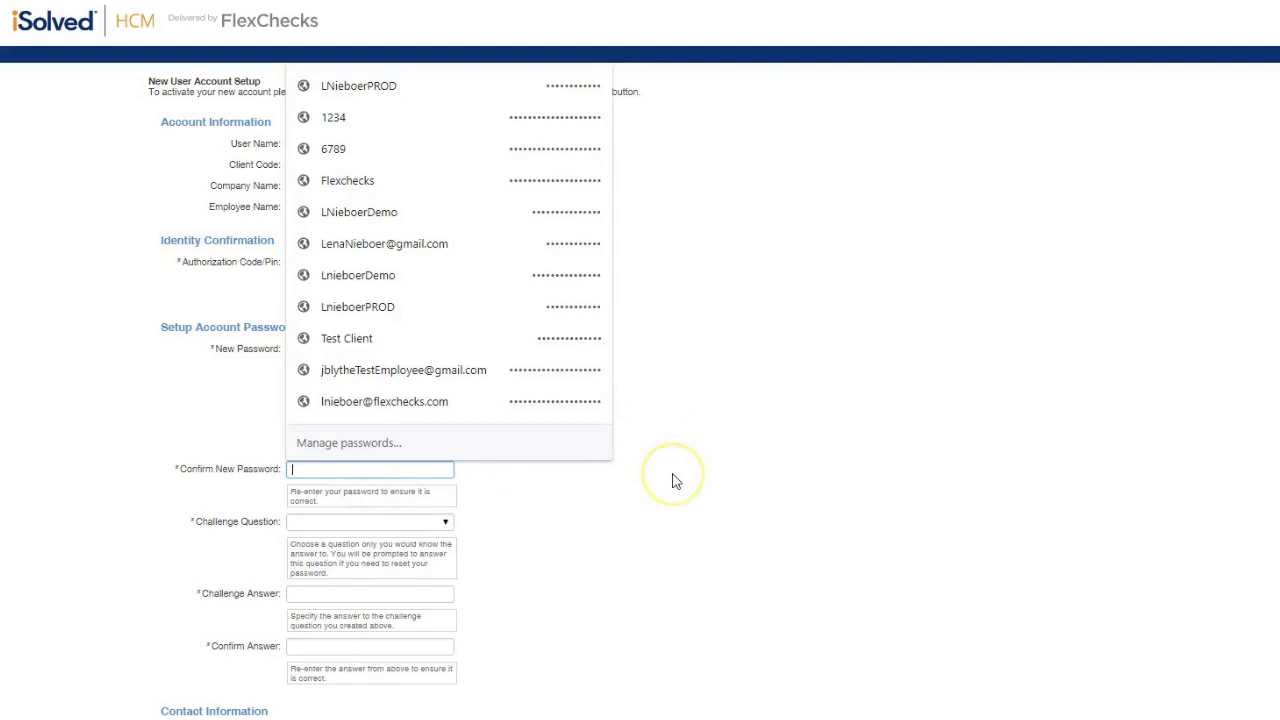
pyautogui.write('********')
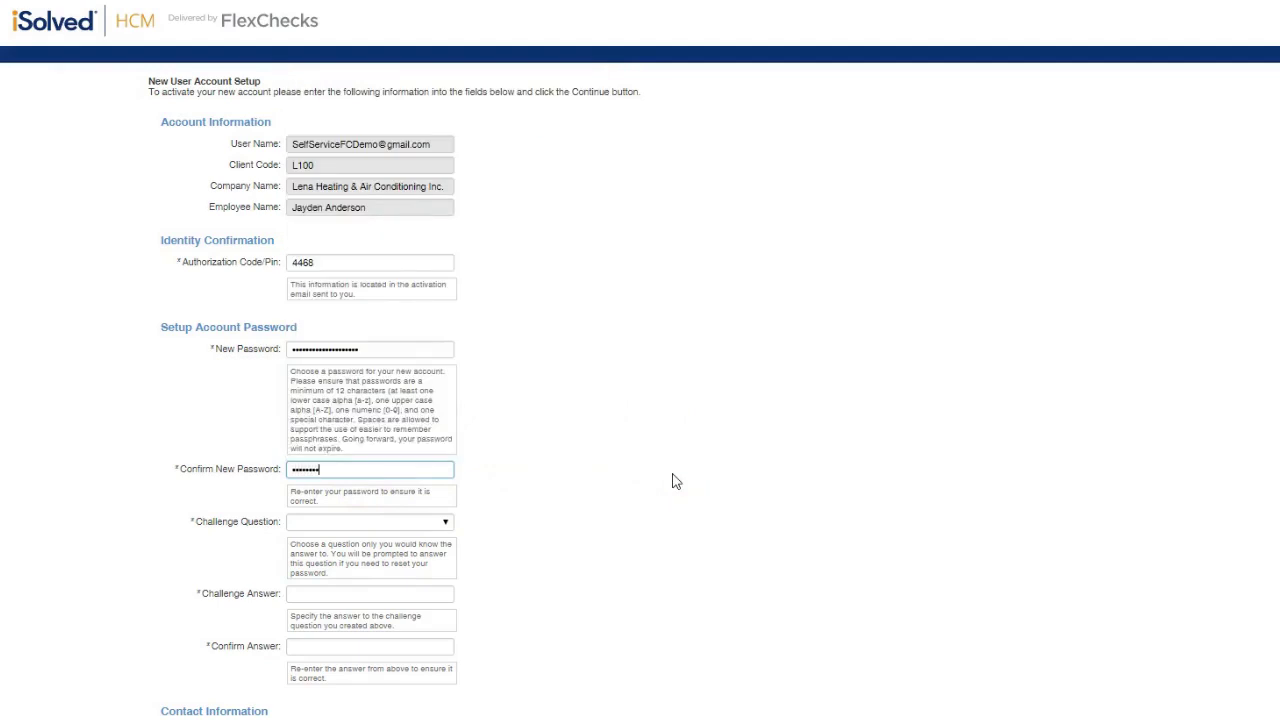
pyautogui.write('************')
pyautogui.click(529, 511)
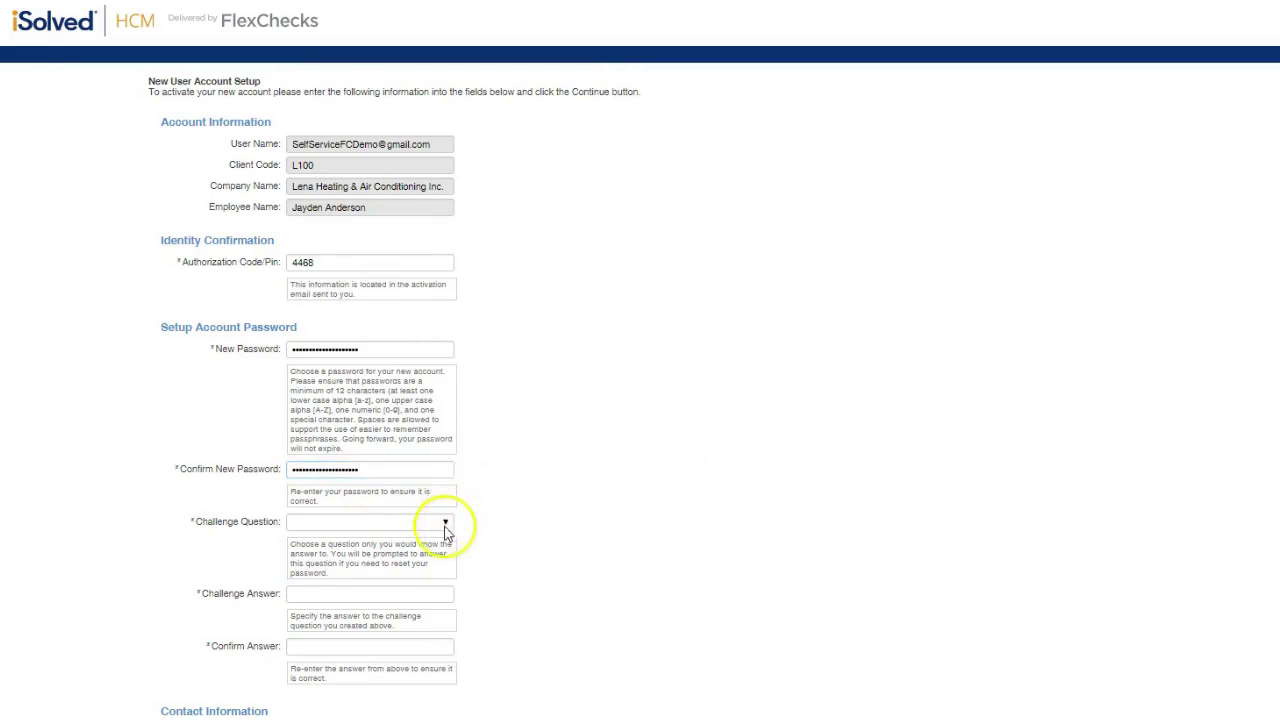
# - Choose the first-grade teacher challenge question and enter its answer in both answer fields
pyautogui.click(445, 525)
pyautogui.click(442, 576)
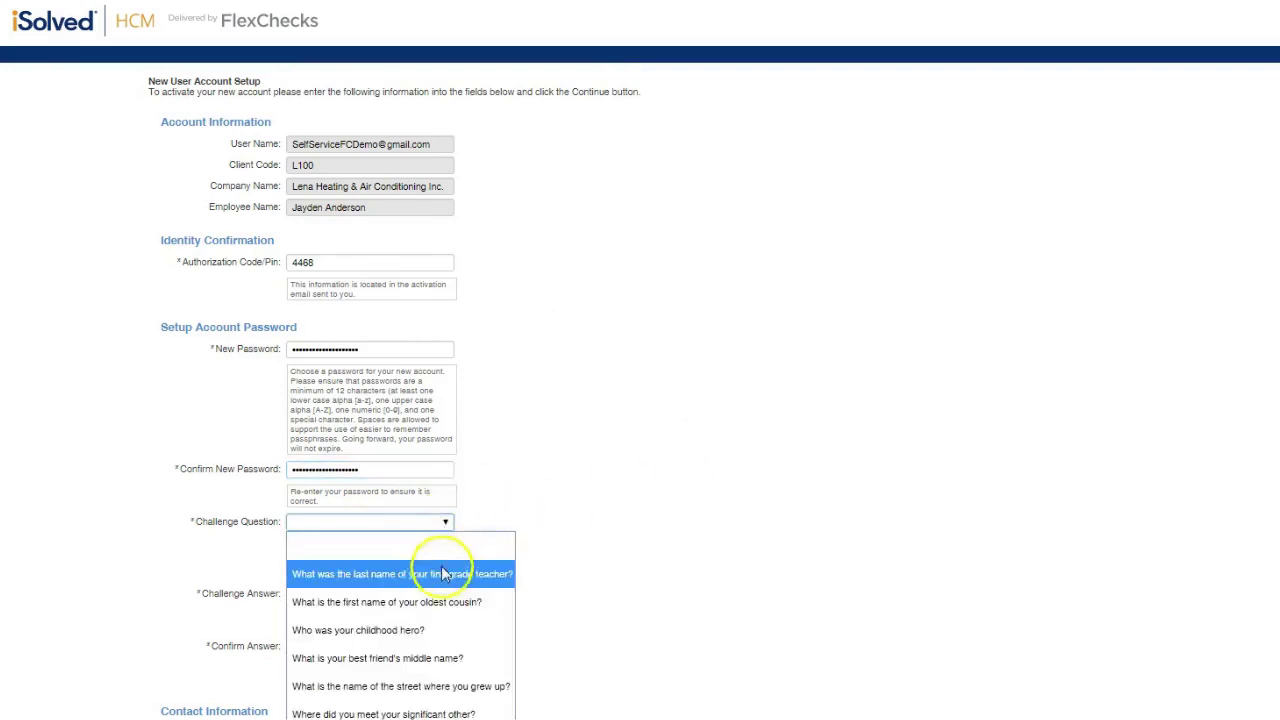
pyautogui.click(423, 593)
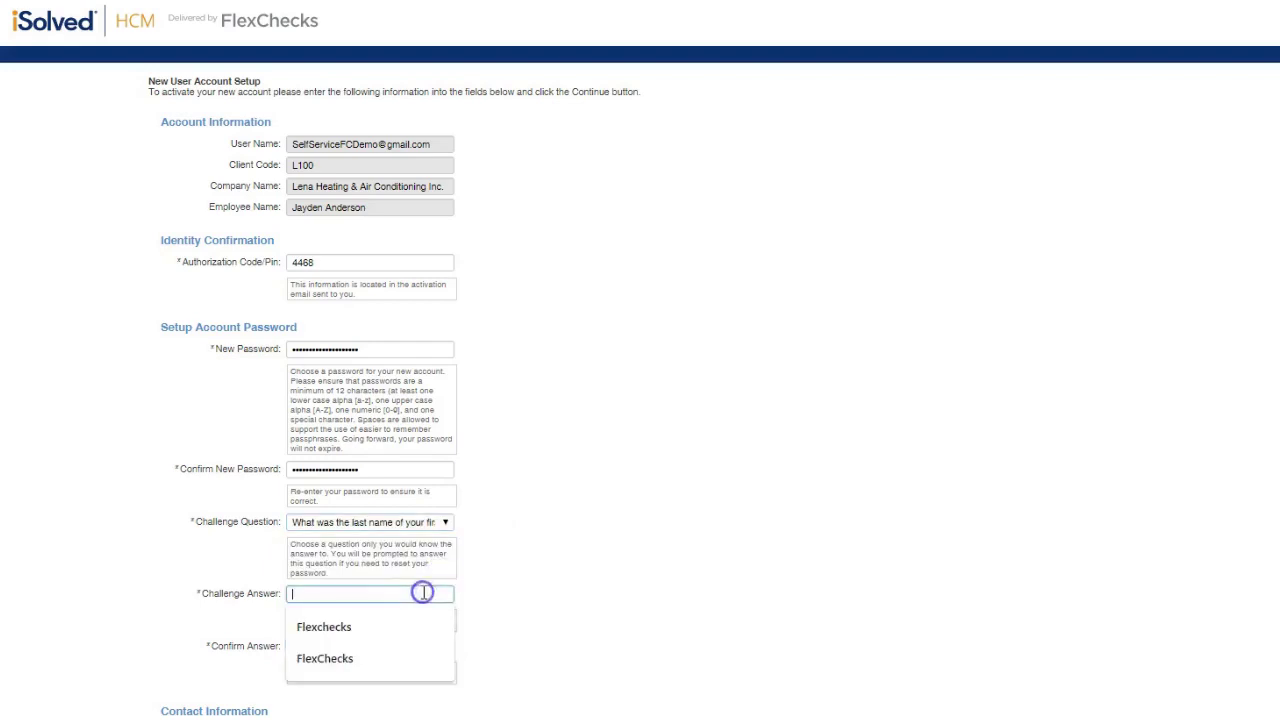
pyautogui.press('Tab')
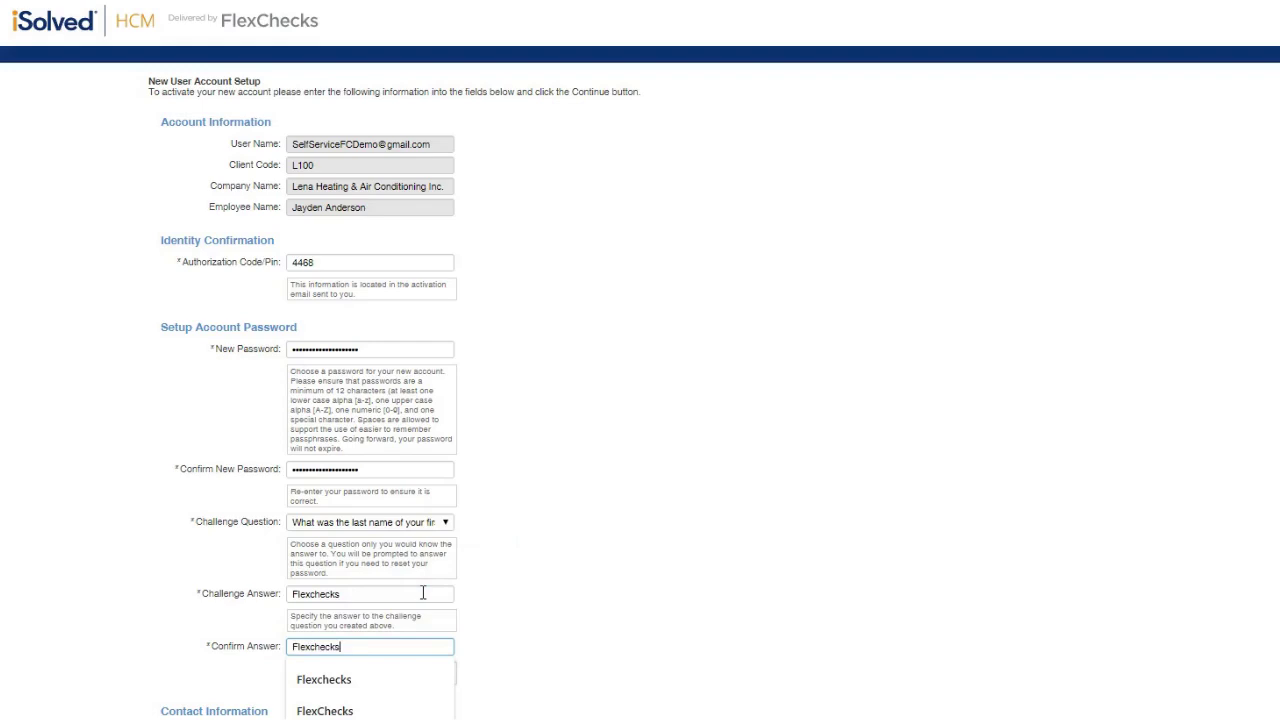
pyautogui.click(609, 623)
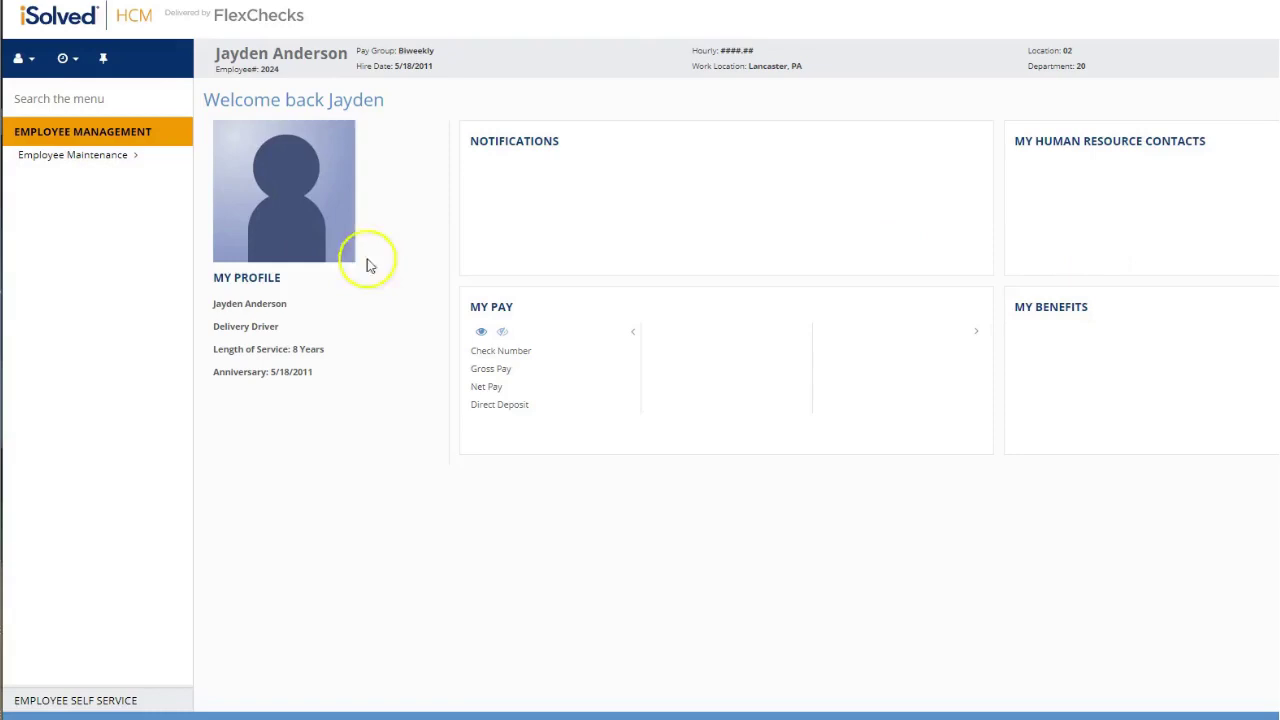
# - Check the user account menu, then expand the Employee Self Service section in the sidebar
pyautogui.click(18, 64)
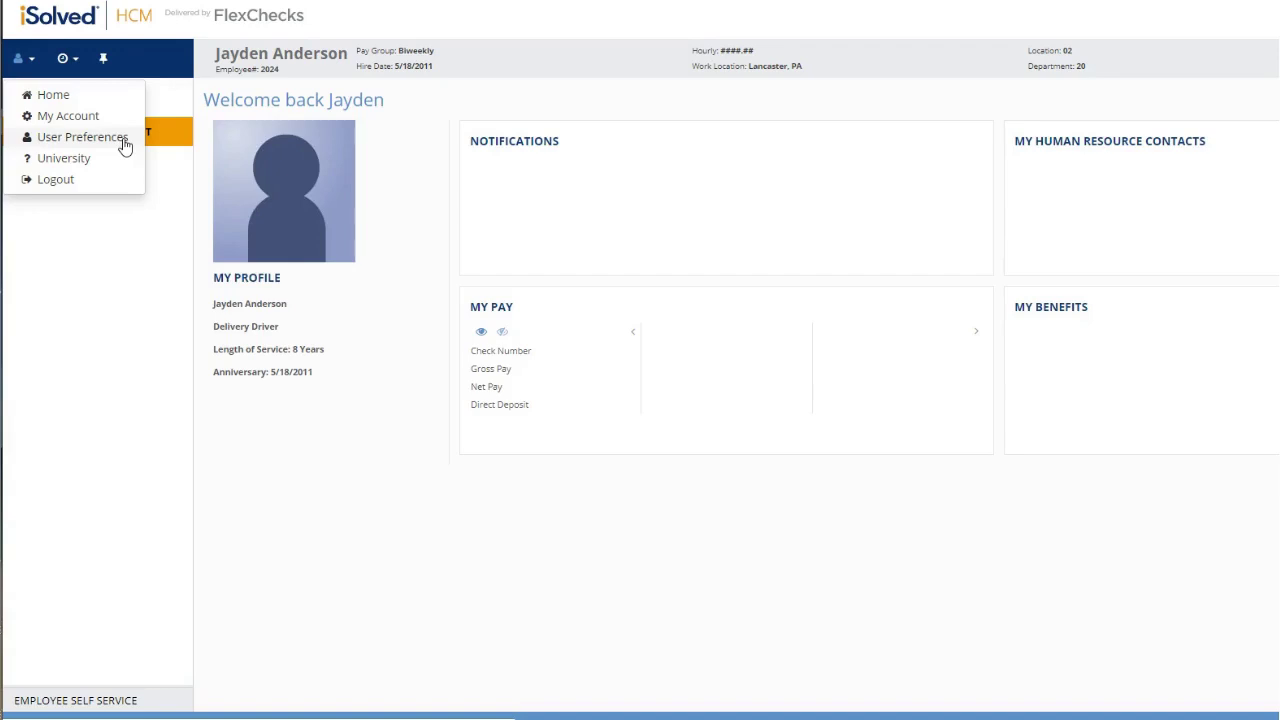
pyautogui.click(114, 162)
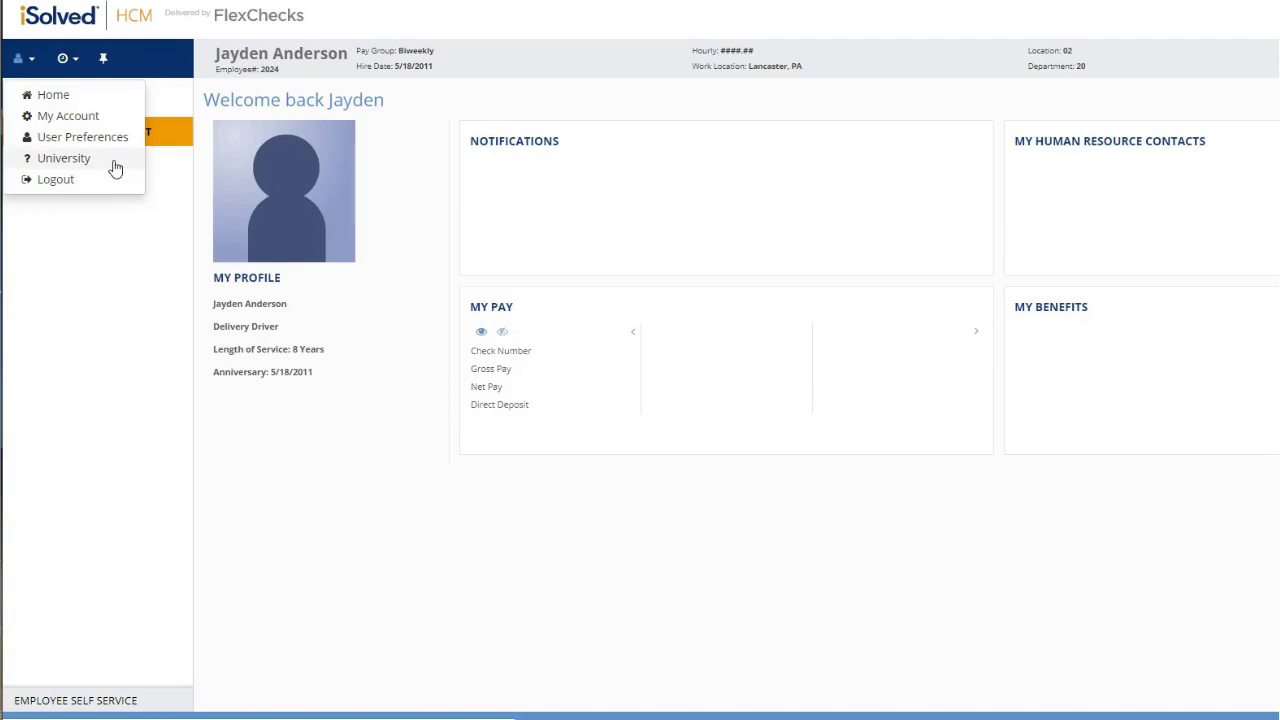
pyautogui.click(137, 308)
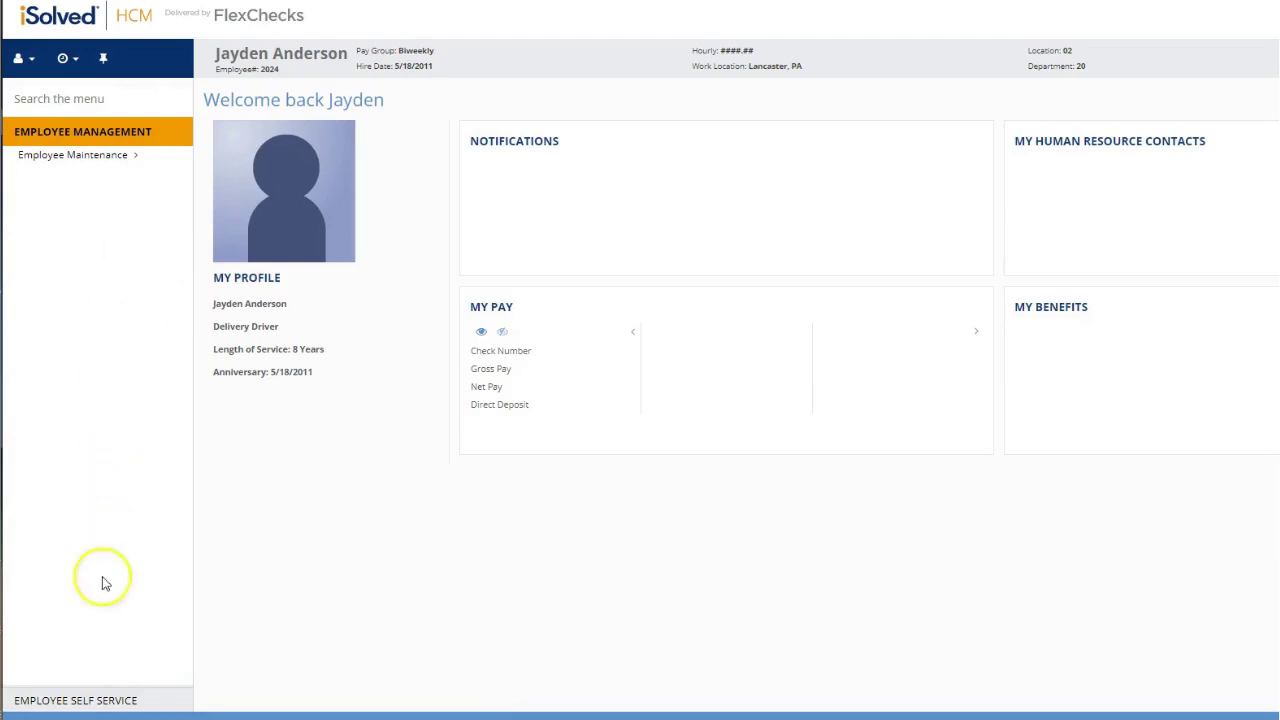
pyautogui.click(88, 703)
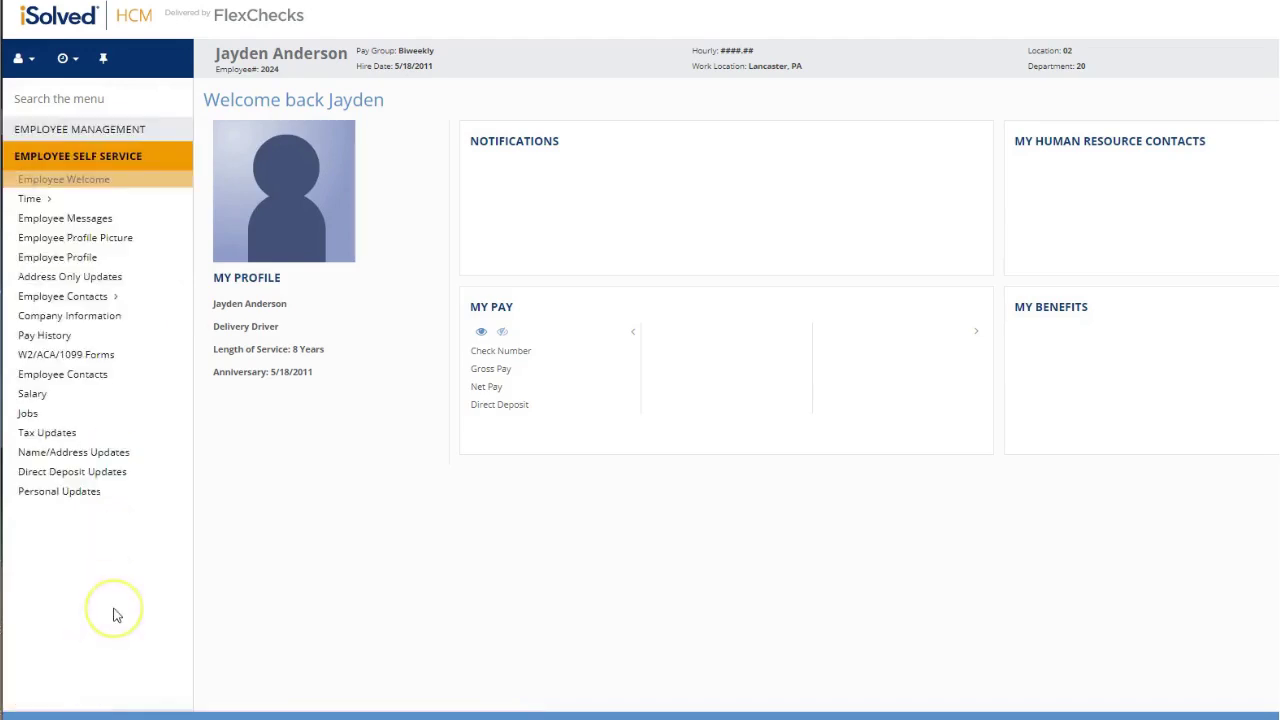
# - Review the empty Pay History page and its Year dropdown, then go to W2/ACA/1099 Forms
pyautogui.click(51, 337)
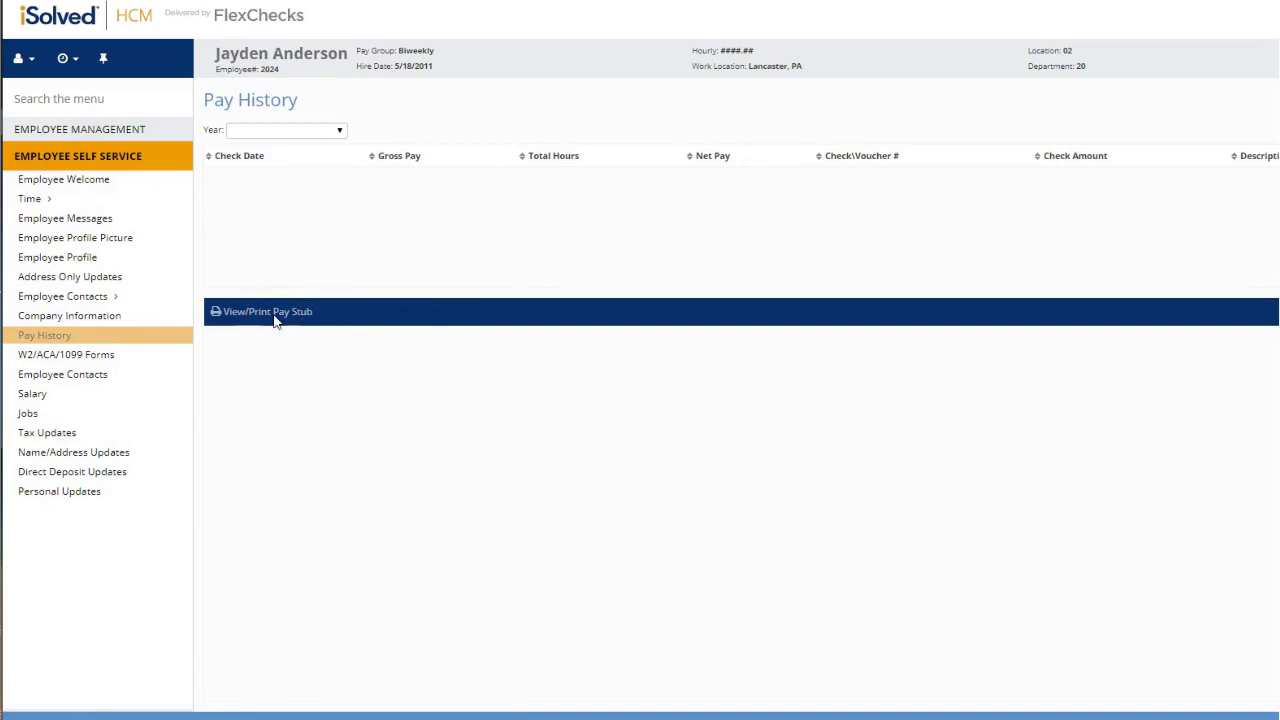
pyautogui.click(338, 136)
pyautogui.click(338, 136)
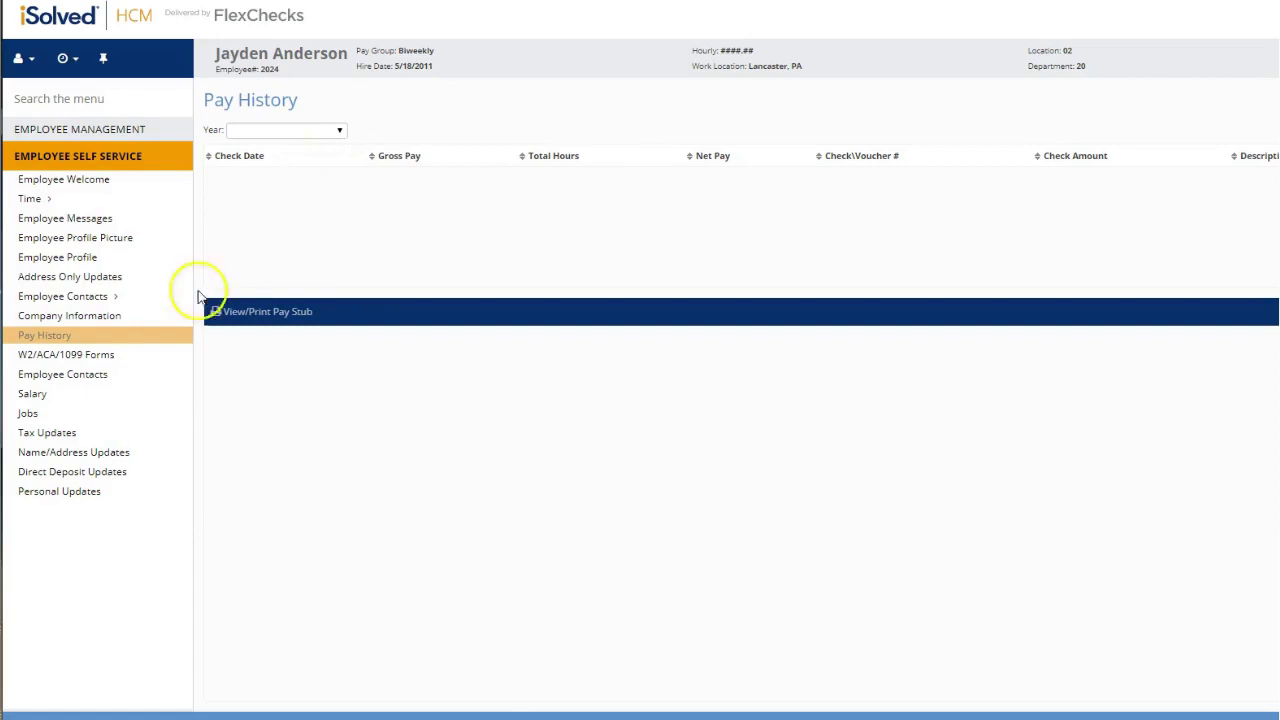
pyautogui.click(110, 357)
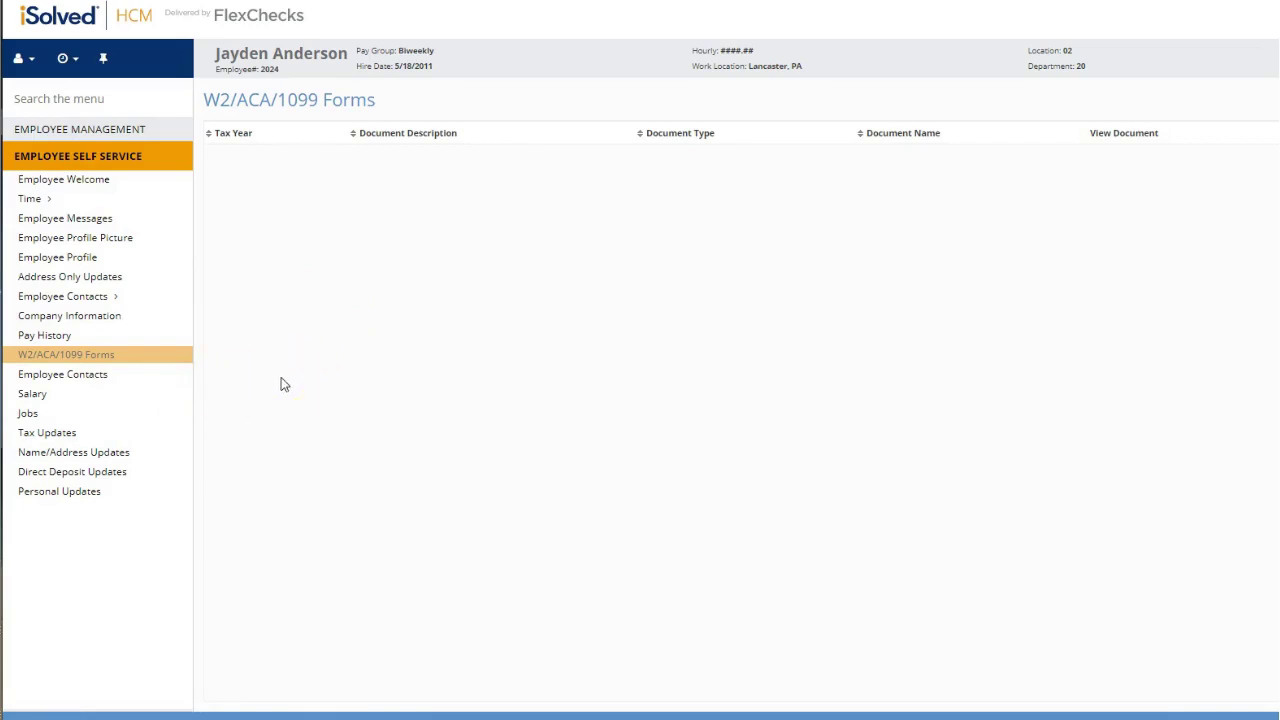
# - View the Name/Address Updates form, then switch to Direct Deposit Updates
pyautogui.click(50, 452)
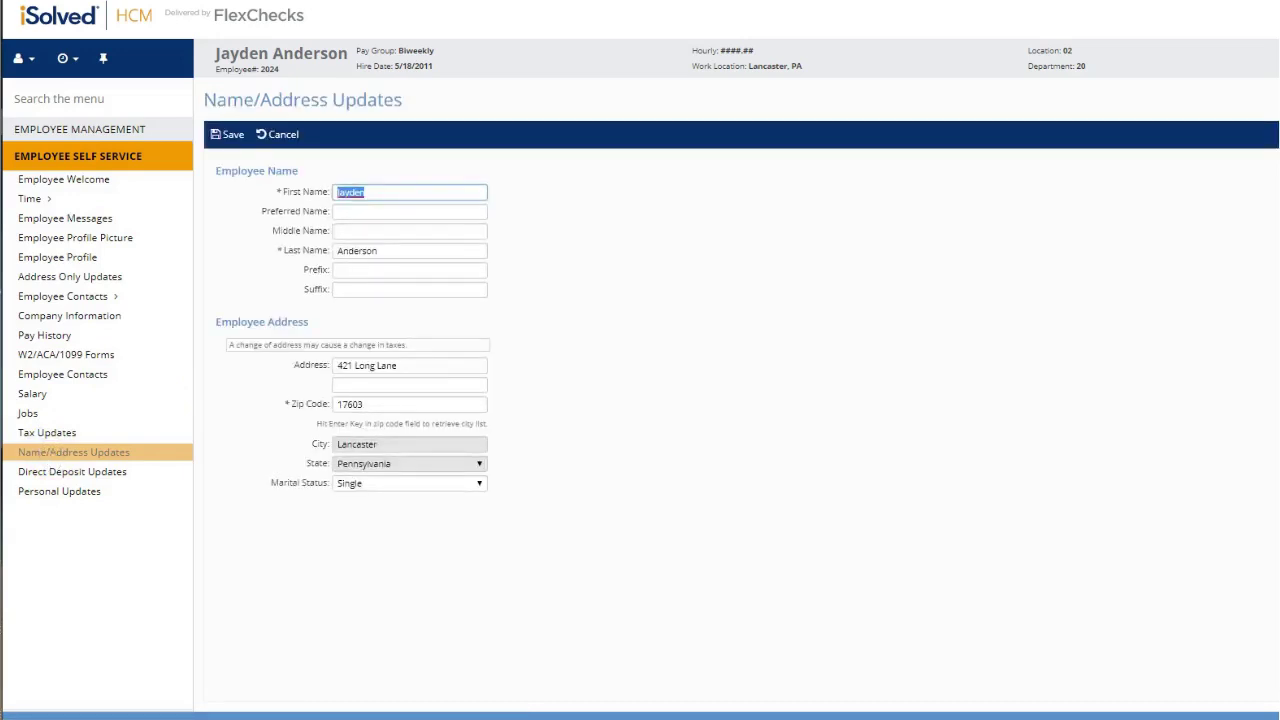
pyautogui.click(81, 478)
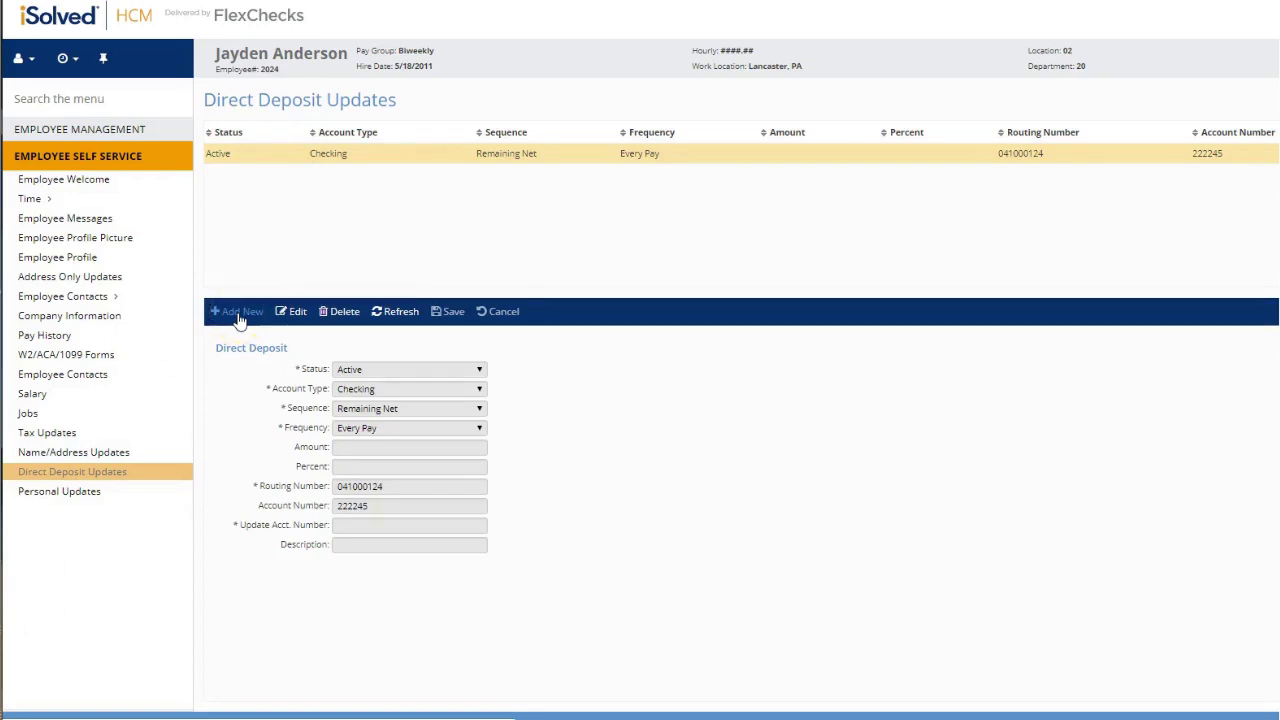
pyautogui.click(238, 314)
pyautogui.click(390, 376)
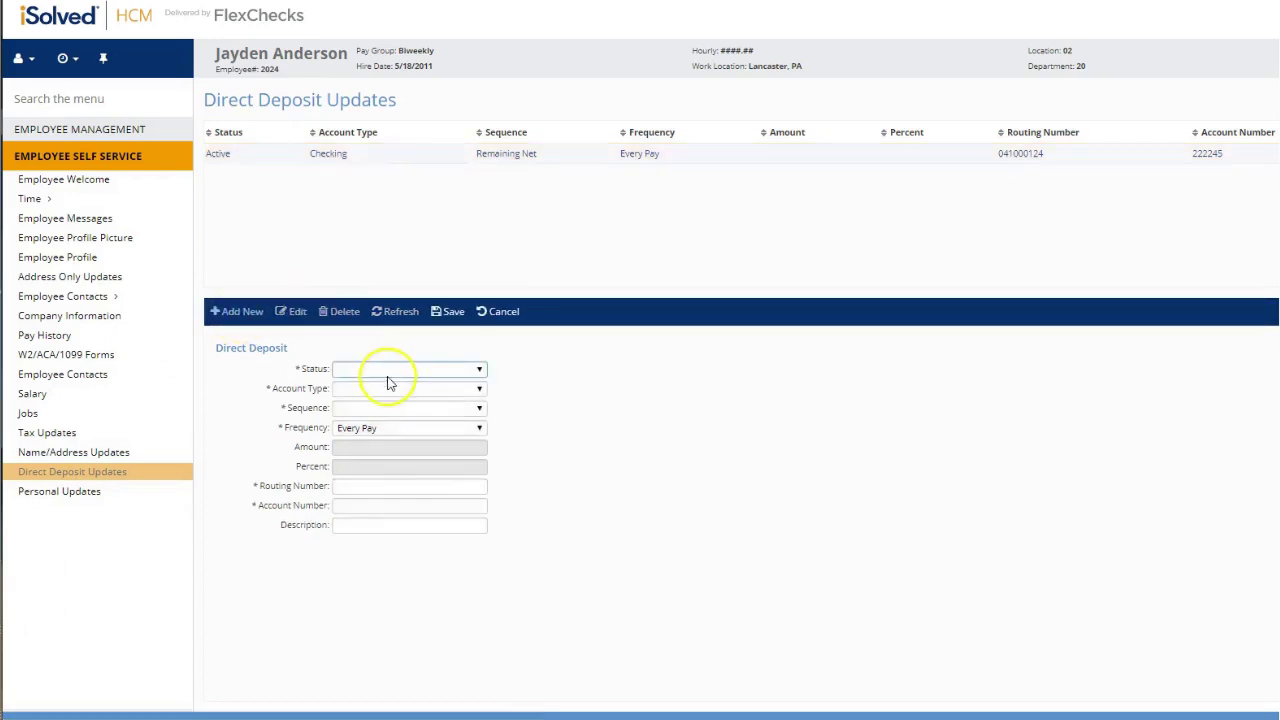
pyautogui.click(390, 419)
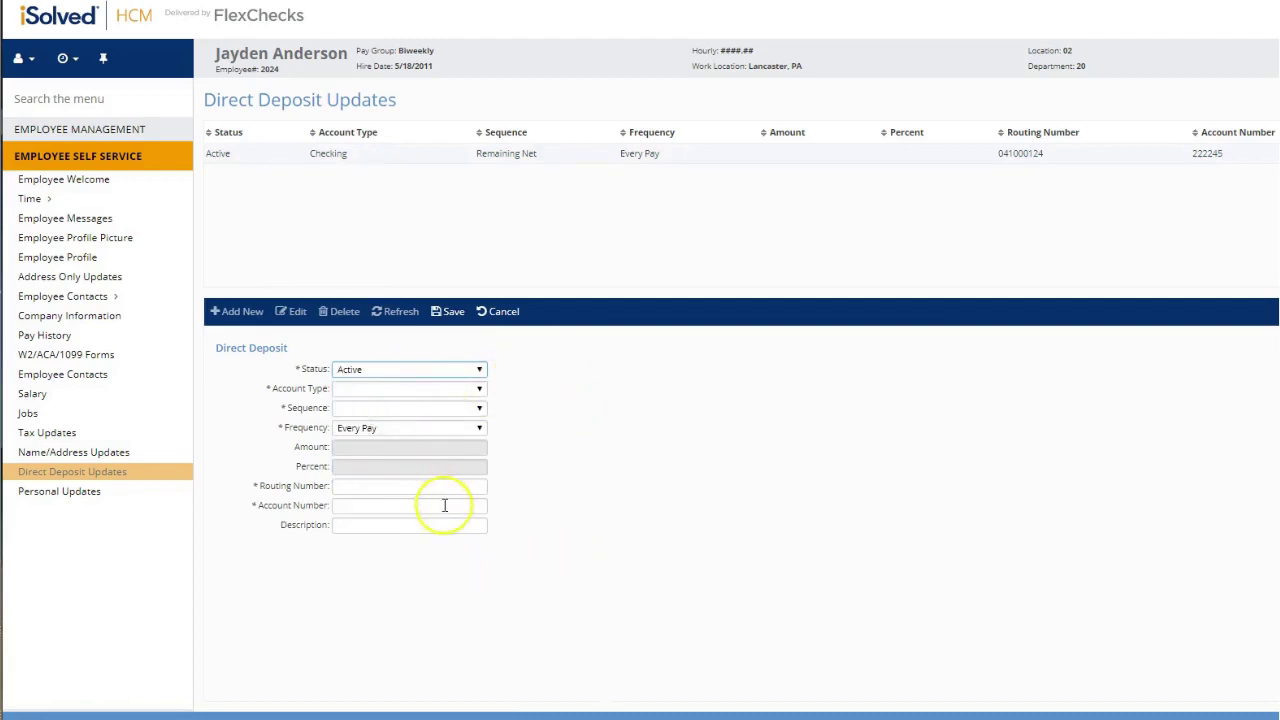
pyautogui.click(451, 317)
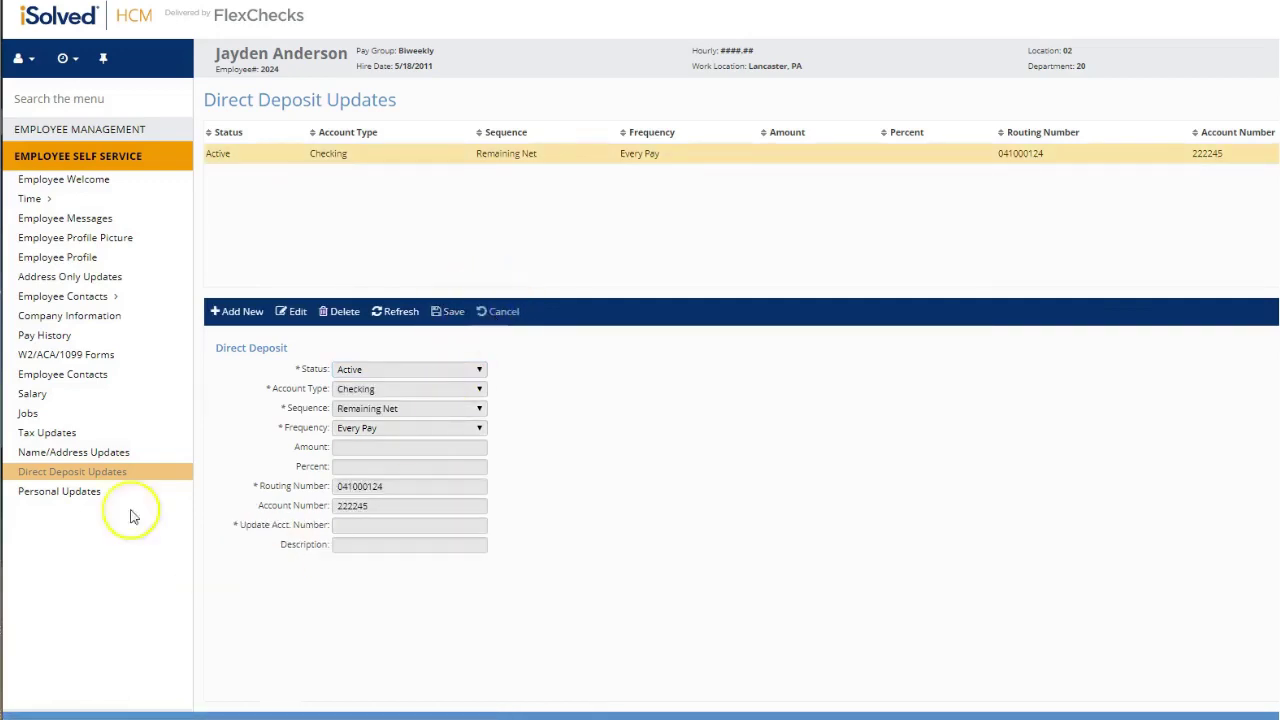
# - Open Tax Updates to view the Married federal filing status with 5 exemptions
pyautogui.click(73, 434)
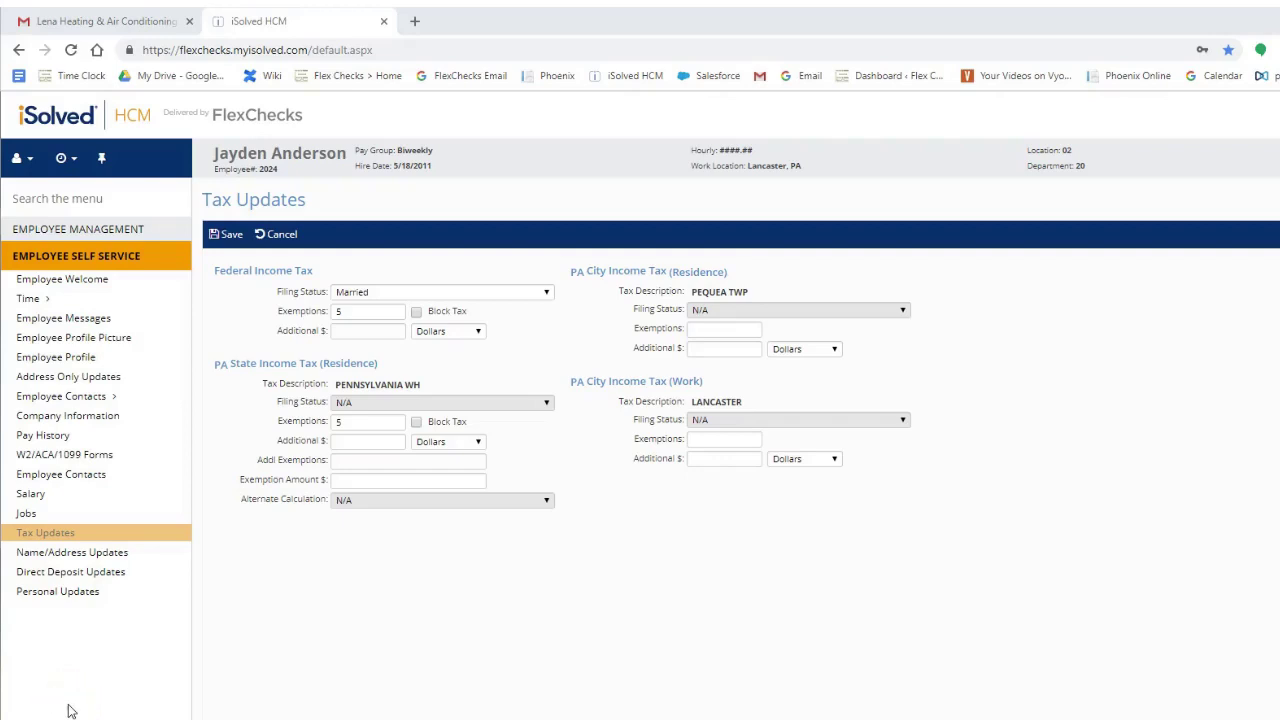
# - Record a quick punch at 2:16 PM, then bring up the Detailed Punch form
pyautogui.click(68, 162)
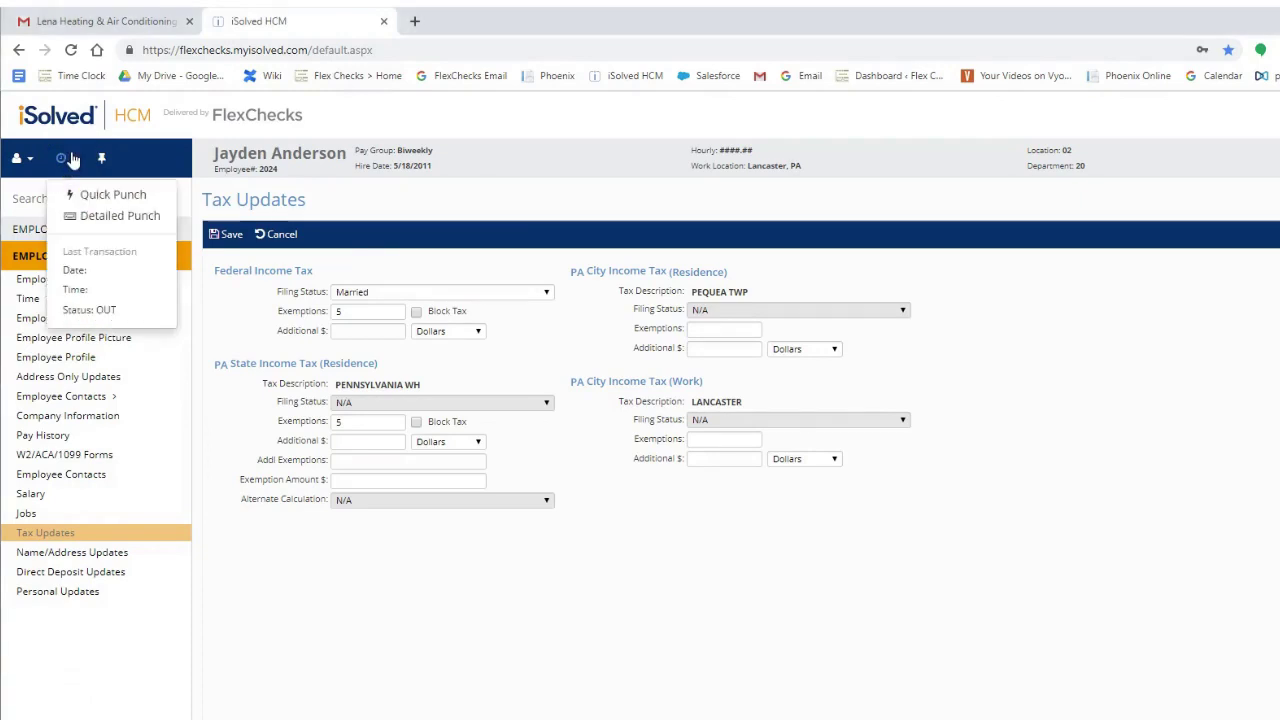
pyautogui.click(80, 196)
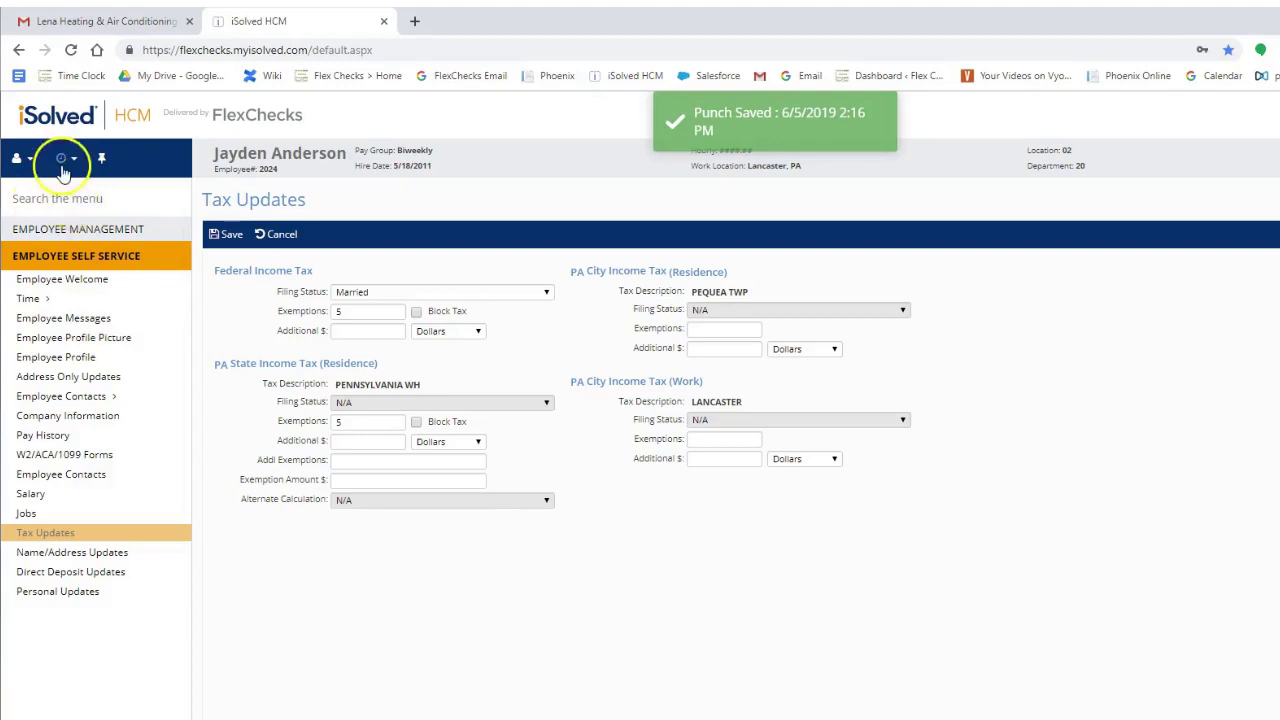
pyautogui.click(65, 158)
pyautogui.click(82, 220)
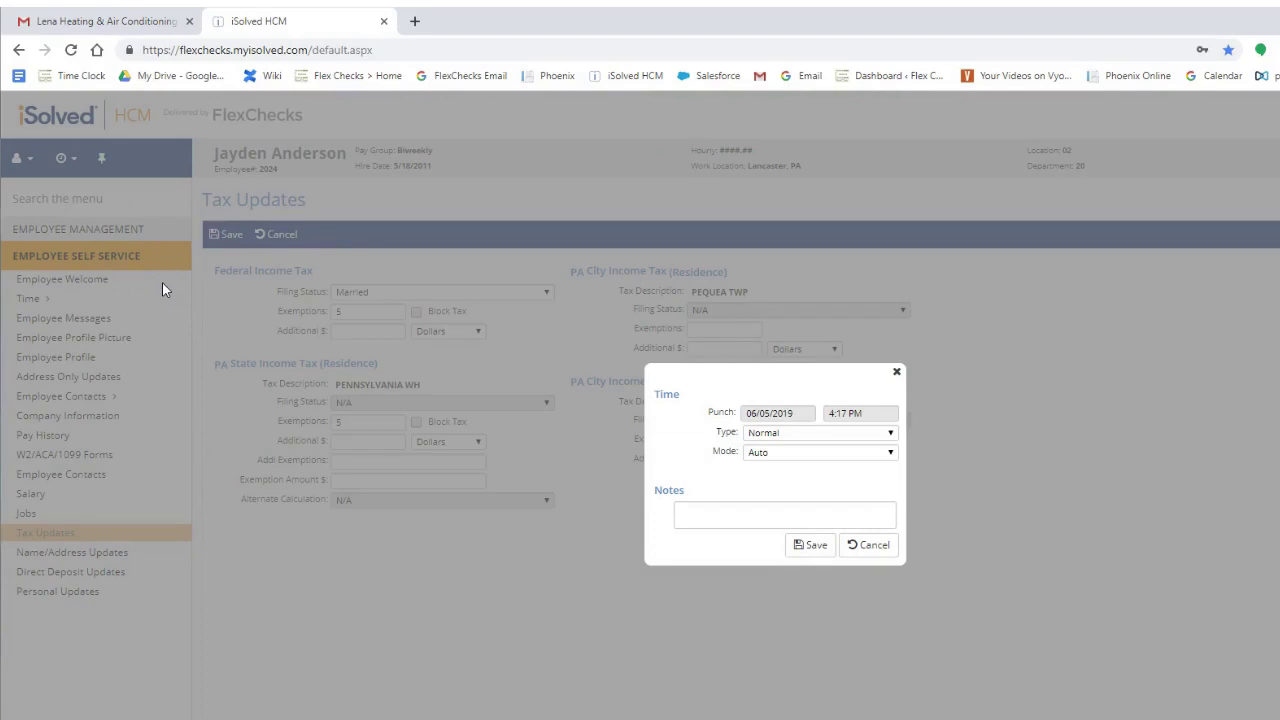
# - Save the 06/05/2019 4:17 PM detailed punch with type Break and mode In
pyautogui.click(850, 432)
pyautogui.click(789, 463)
pyautogui.click(789, 455)
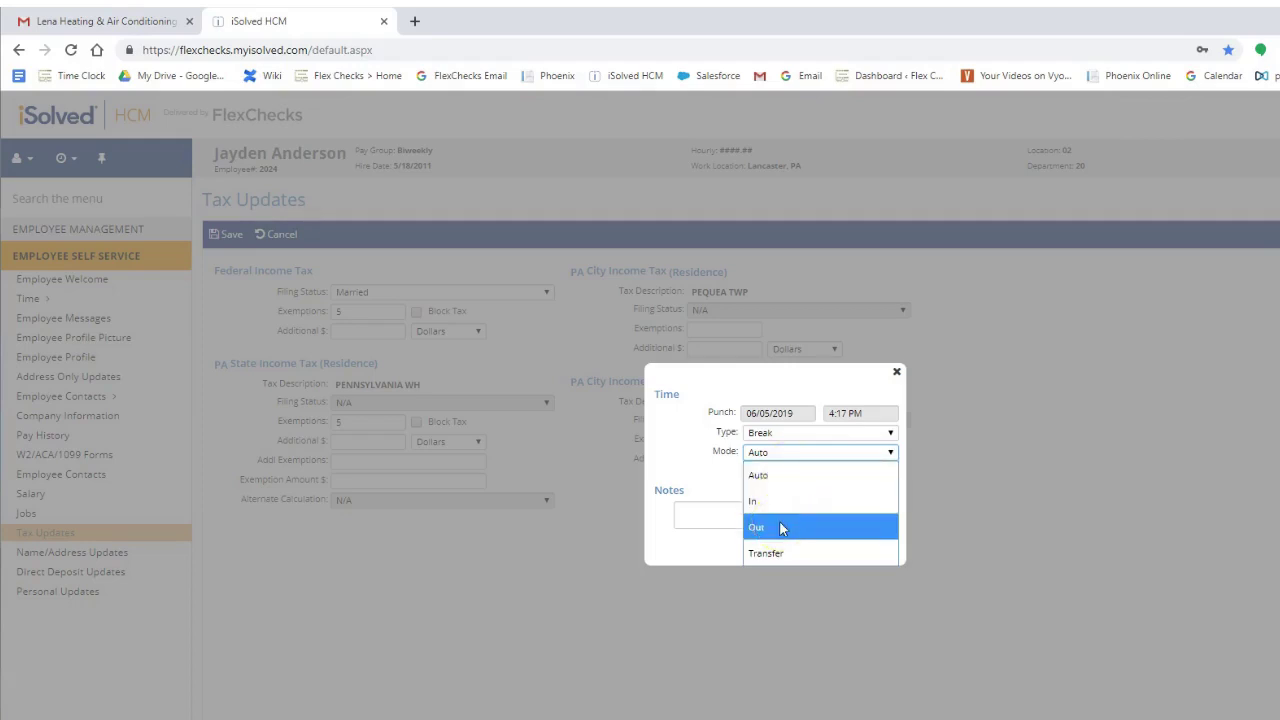
pyautogui.click(766, 552)
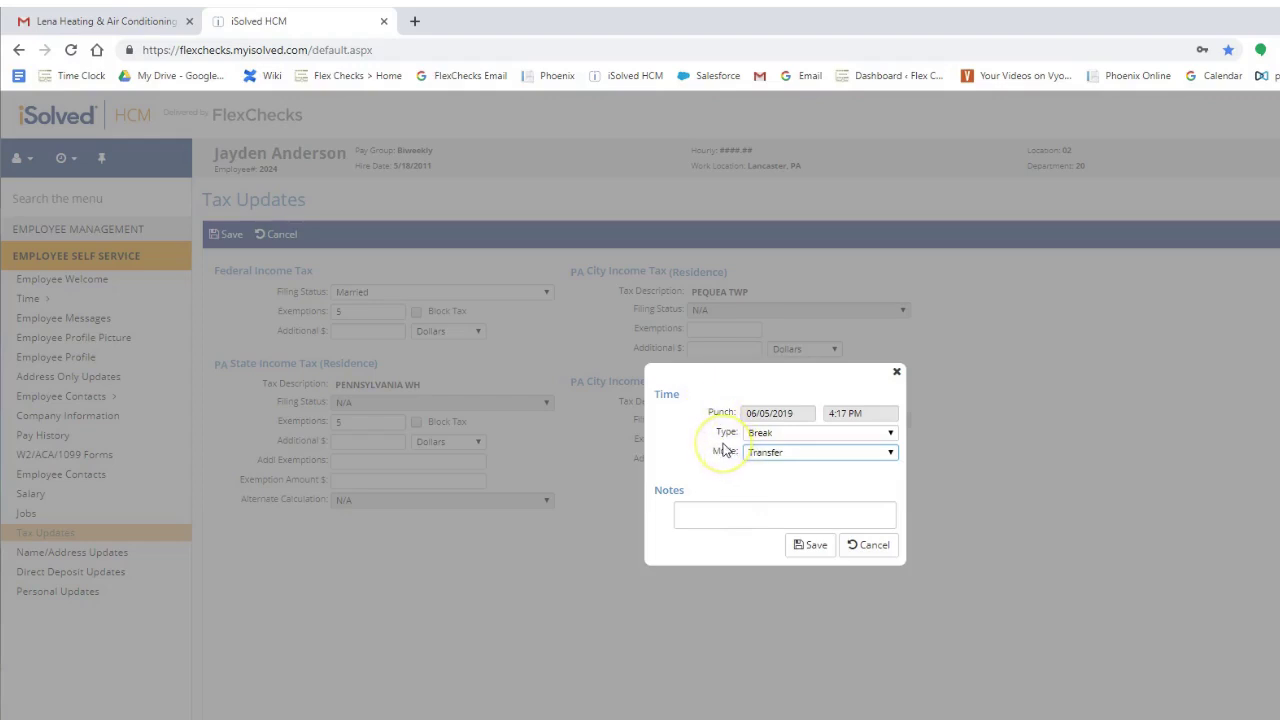
pyautogui.click(765, 451)
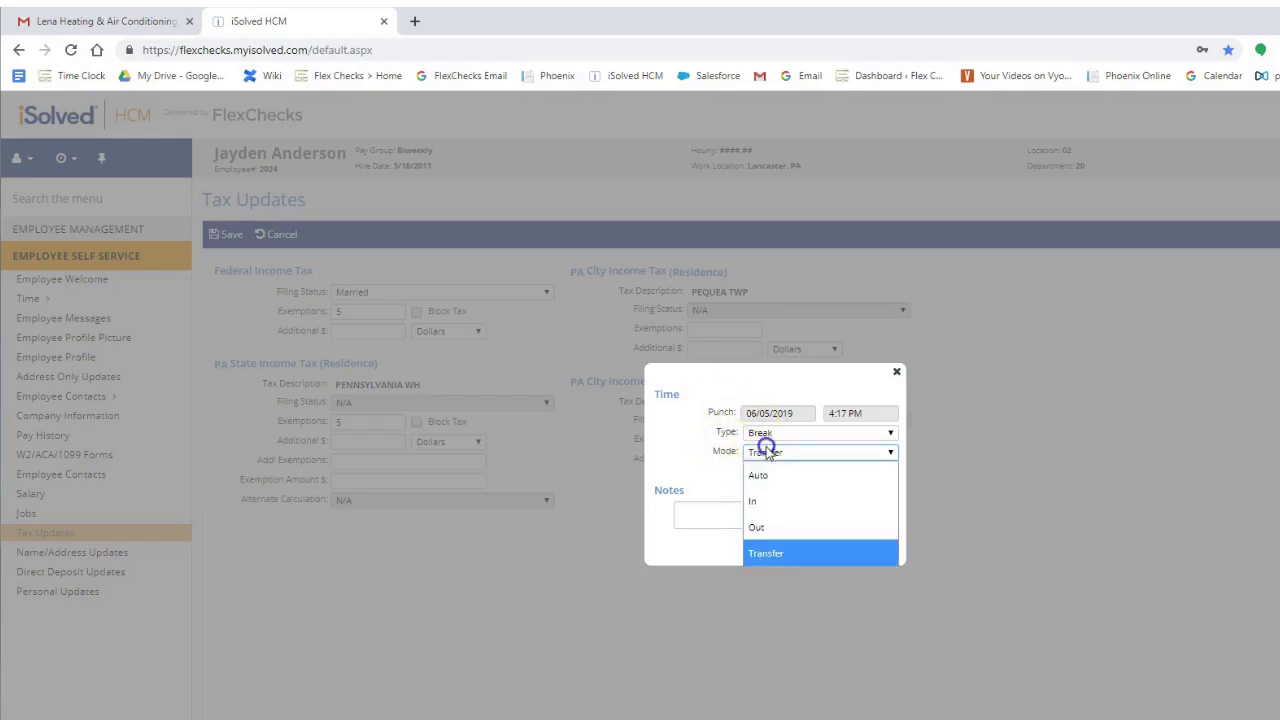
pyautogui.click(771, 503)
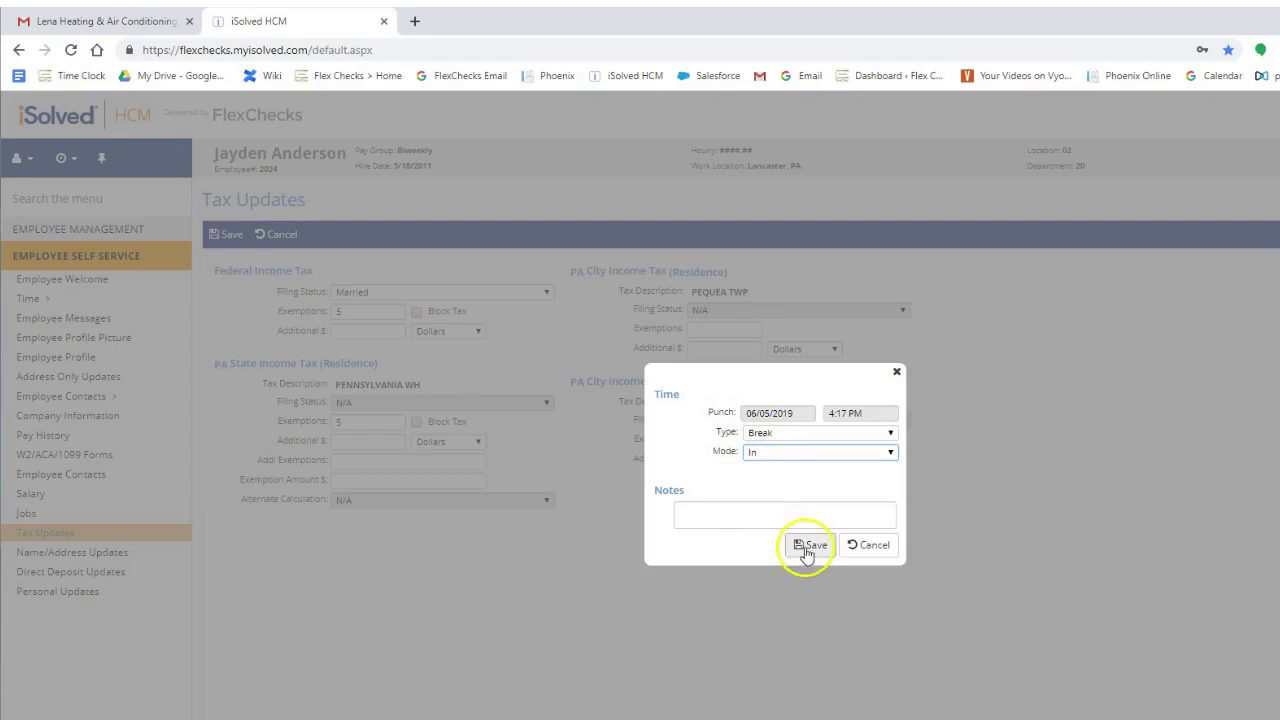
pyautogui.click(806, 544)
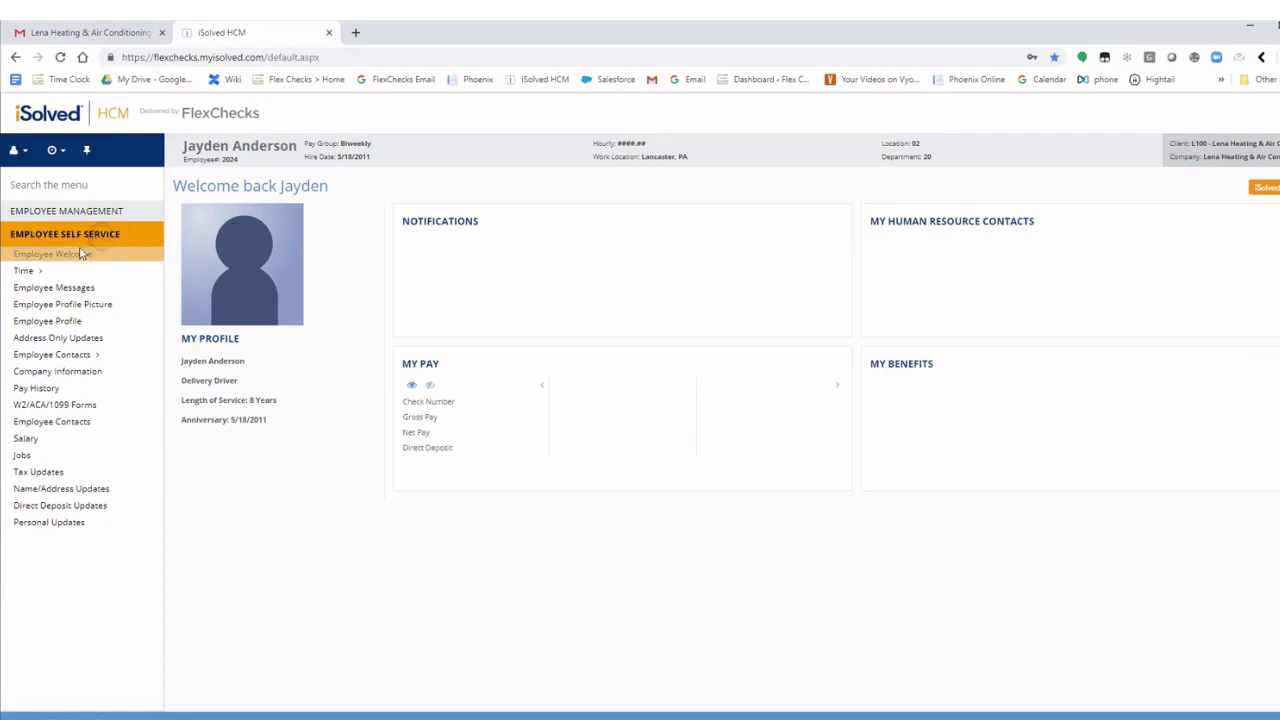
# - Open the 05/27–06/09/2019 Time Card and review daily totals of 10.00, 9.00, 5.98 and 0.05 hours
pyautogui.click(22, 274)
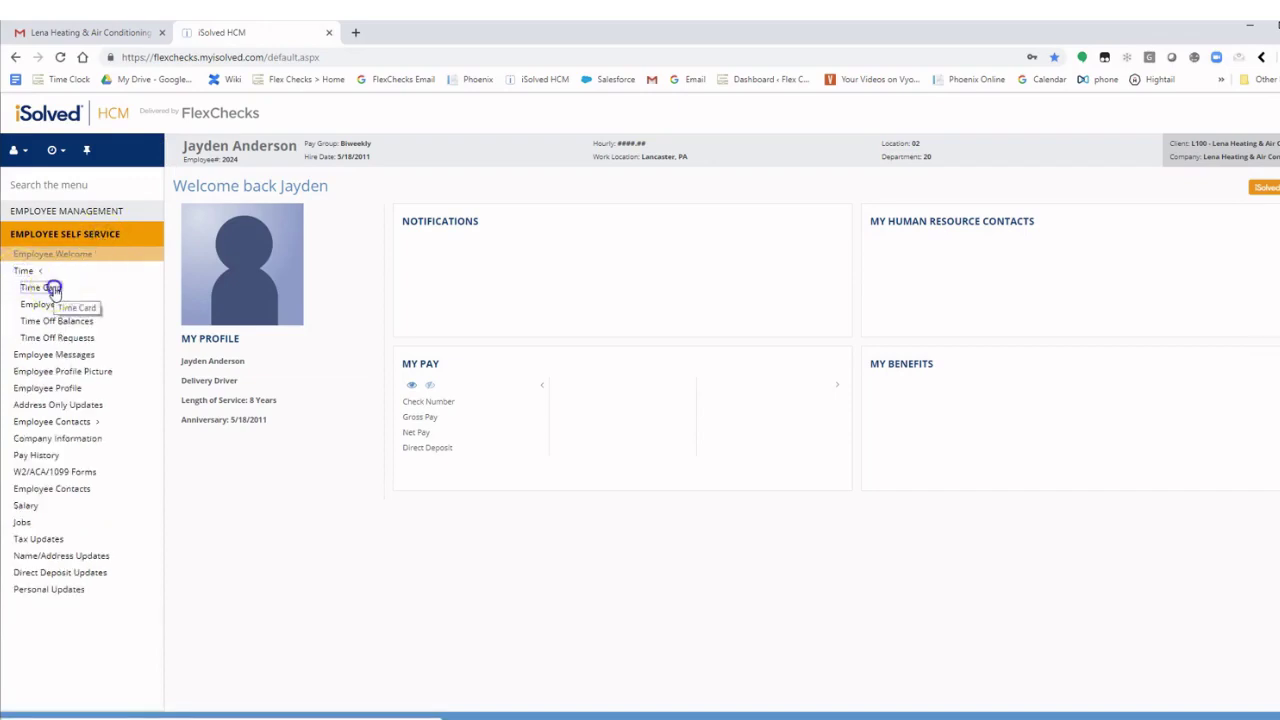
pyautogui.click(52, 289)
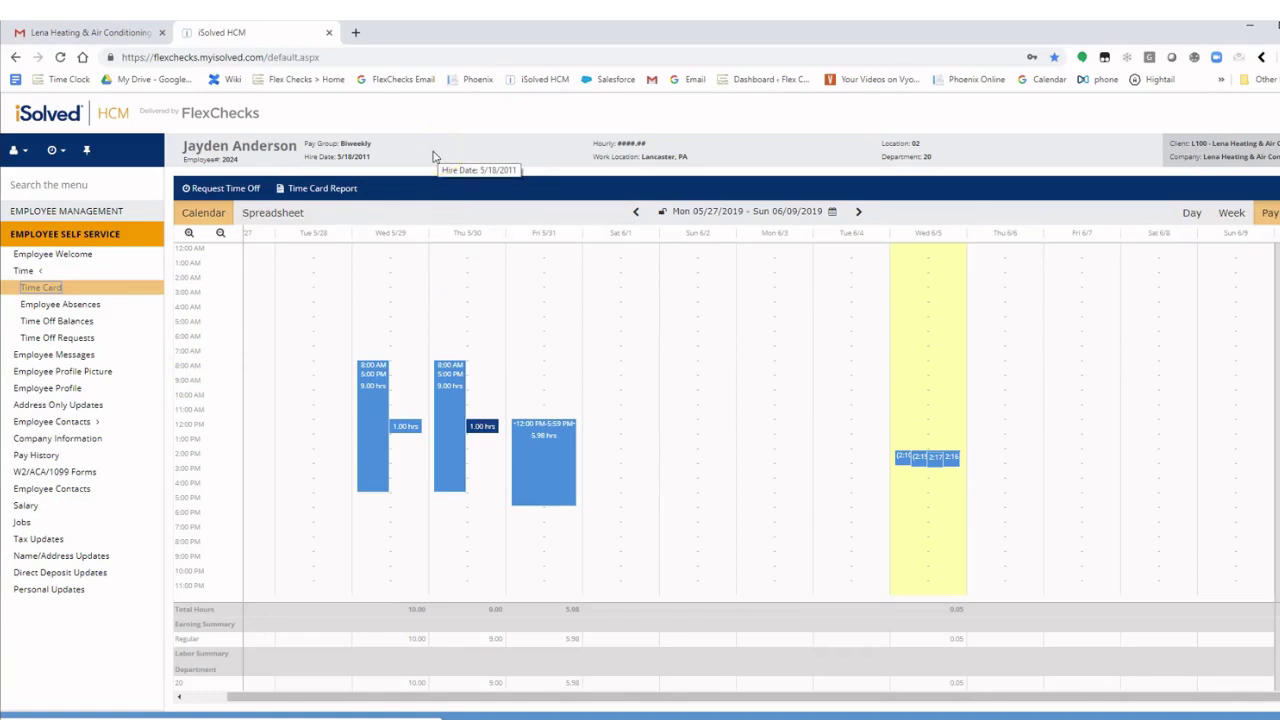
pyautogui.click(428, 188)
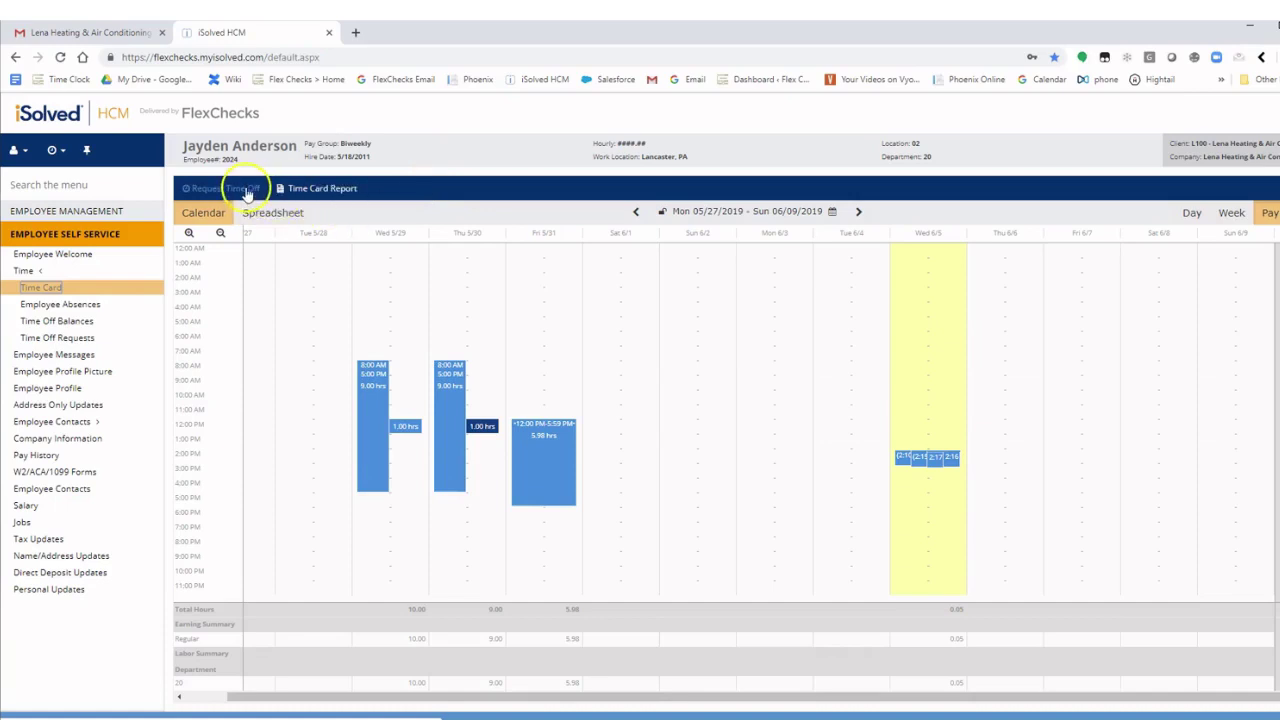
pyautogui.click(308, 193)
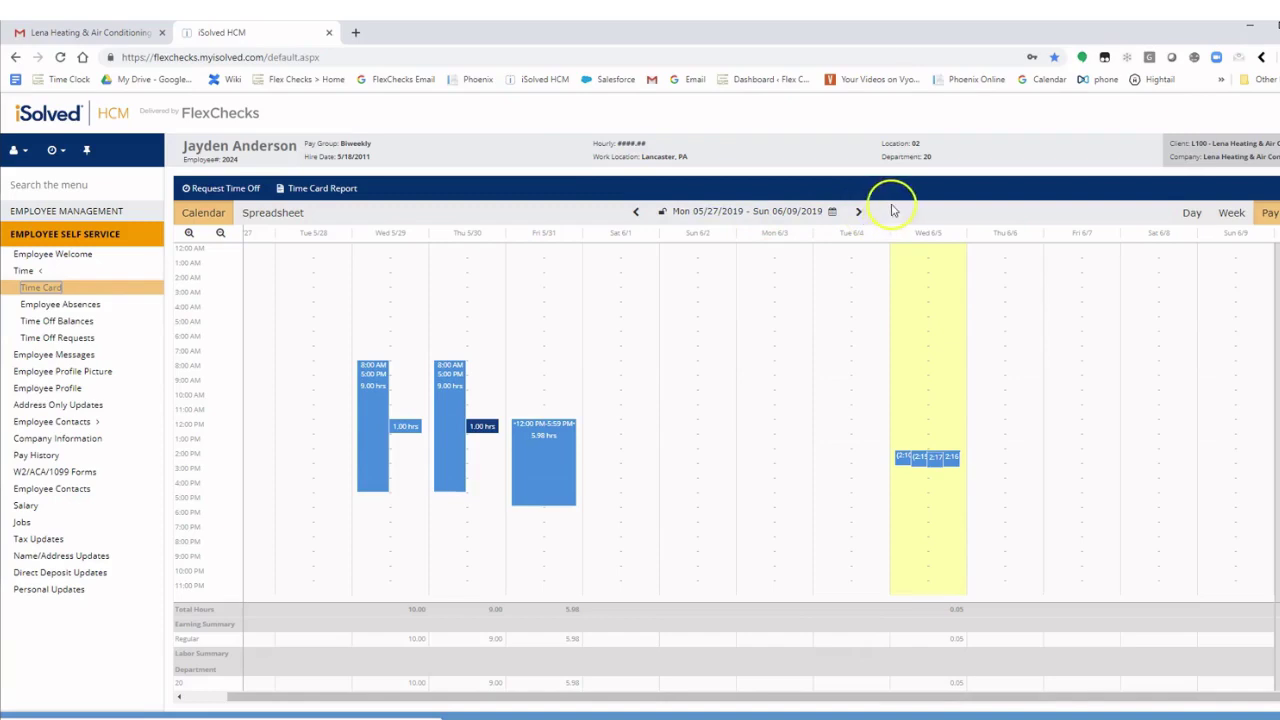
pyautogui.click(1189, 215)
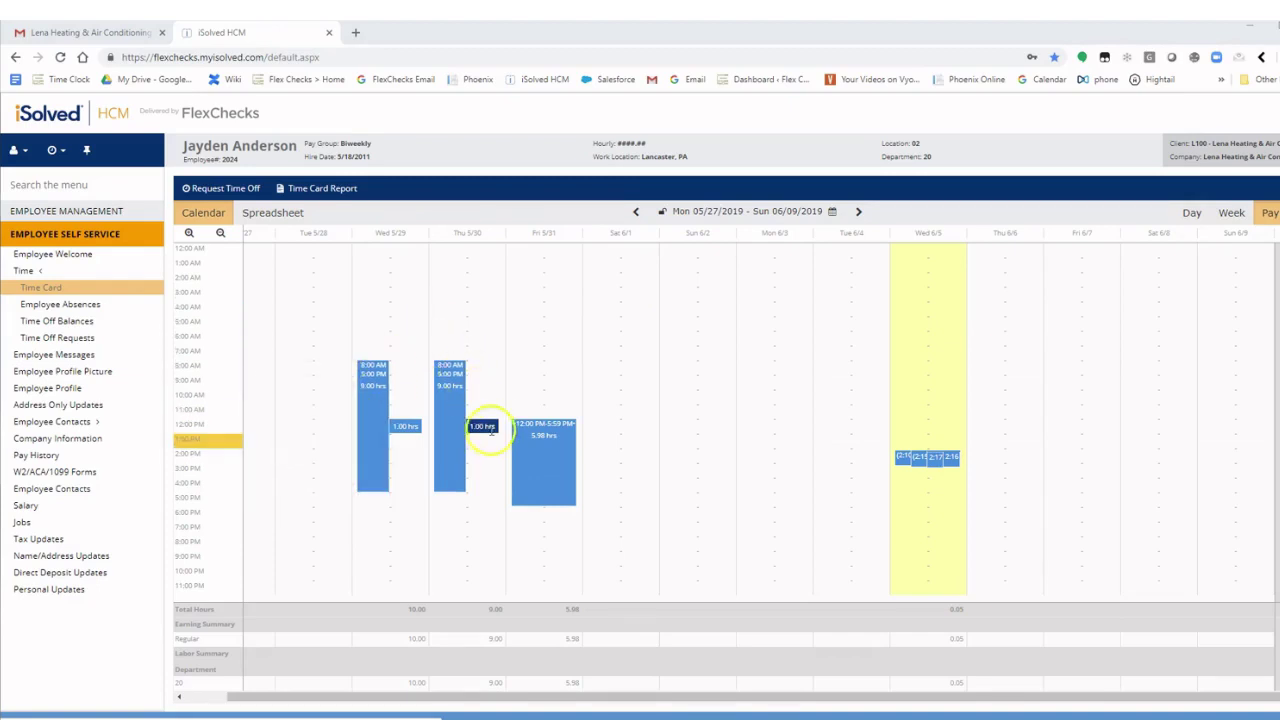
pyautogui.moveTo(488, 428)
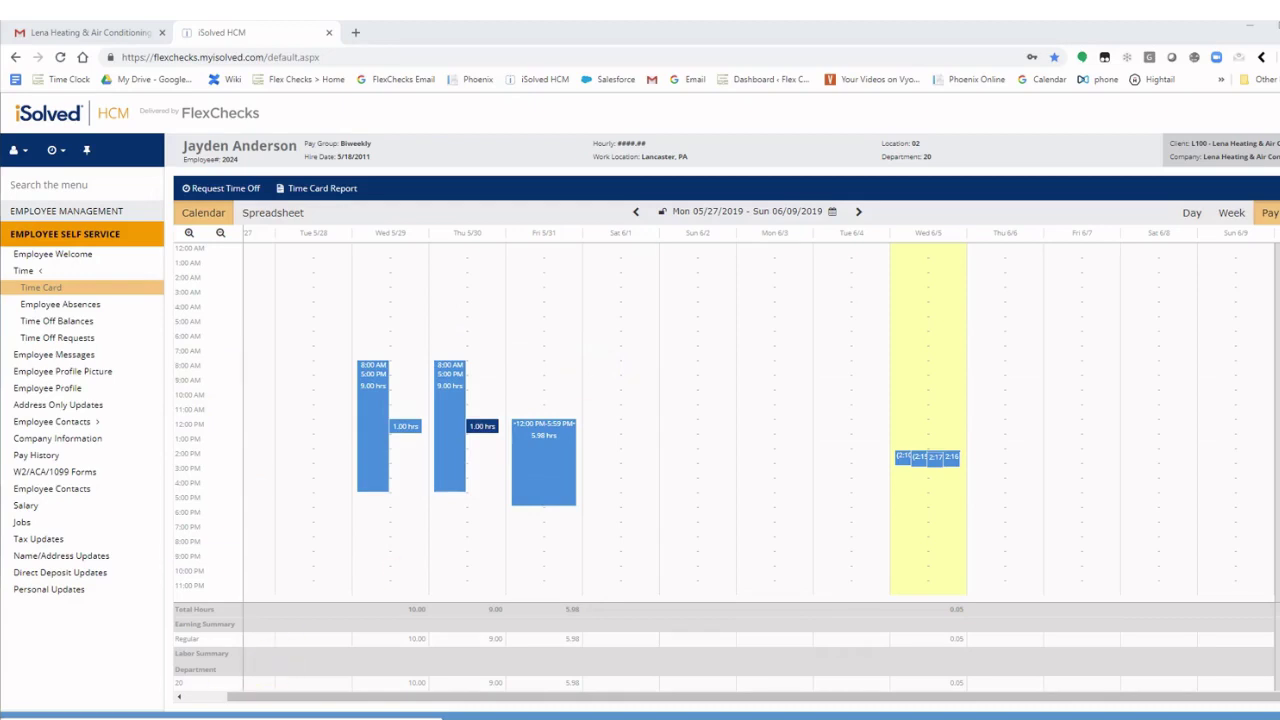
# - Generate the 5/27–6/9/2019 time card report (25.03 regular hours) and view it in its tab
pyautogui.click(281, 566)
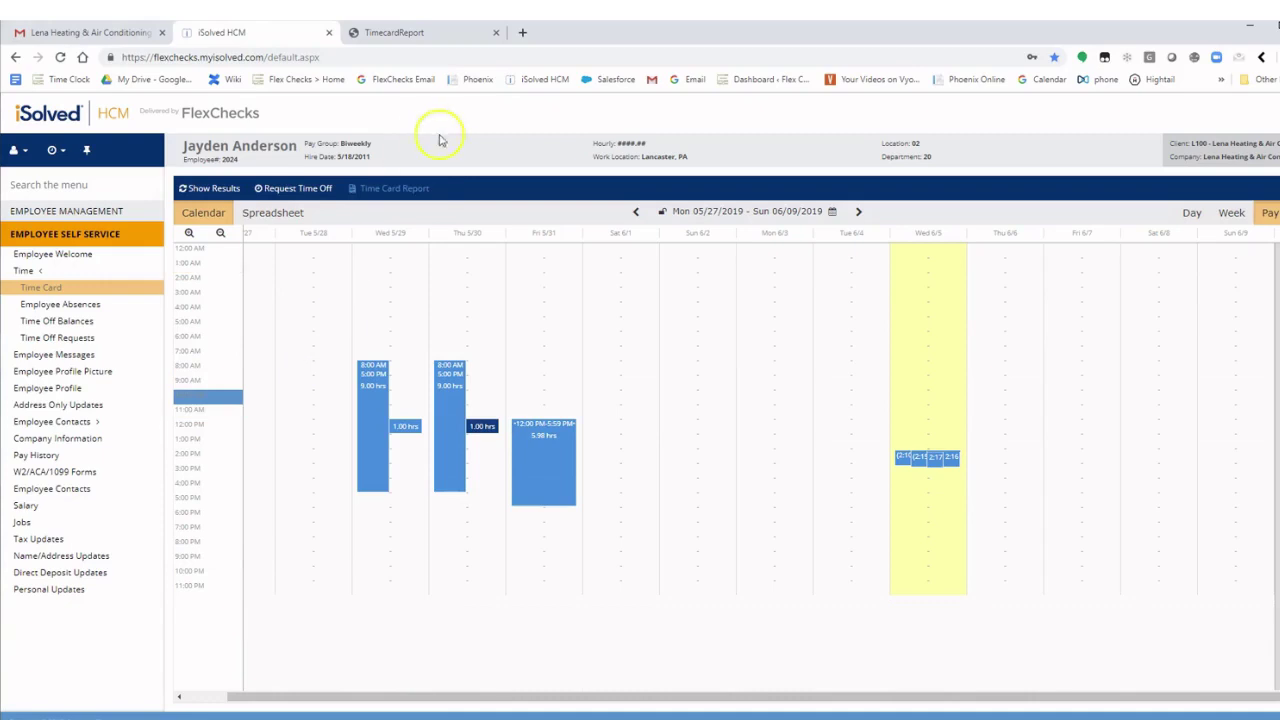
pyautogui.click(420, 36)
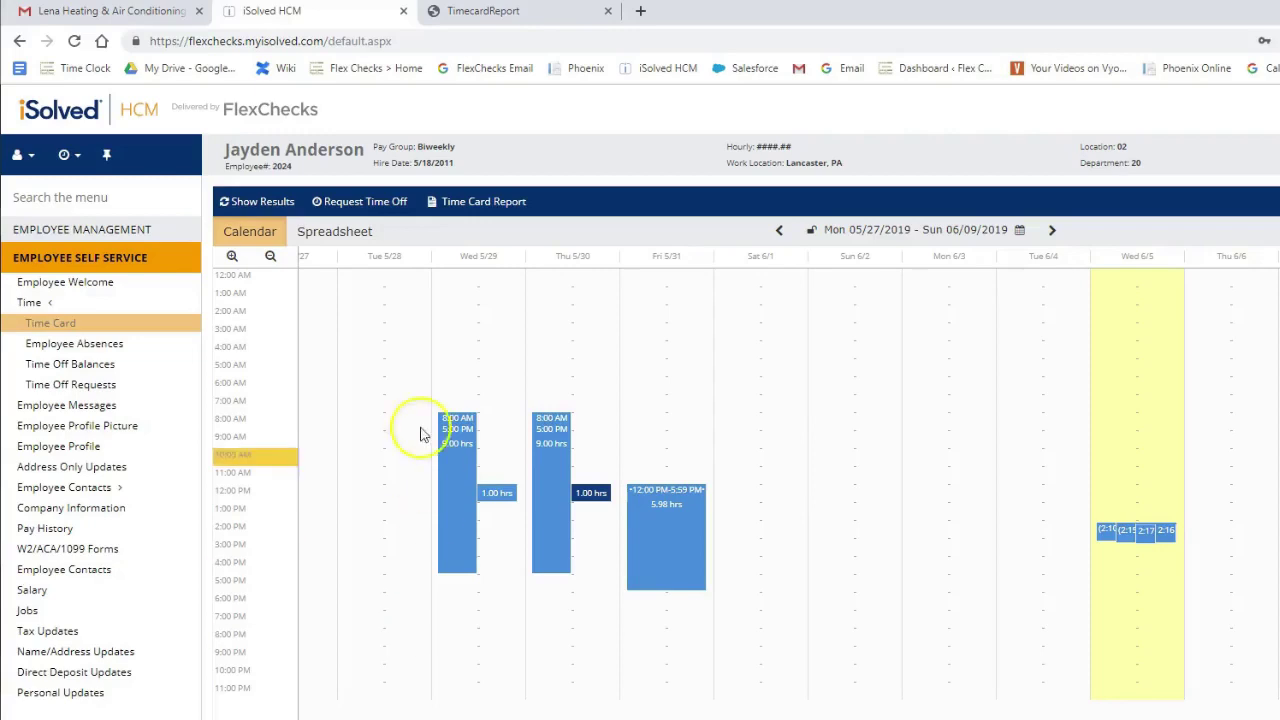
# - Start a PTO time off request with From and To dates of 6/6/2019
pyautogui.click(364, 202)
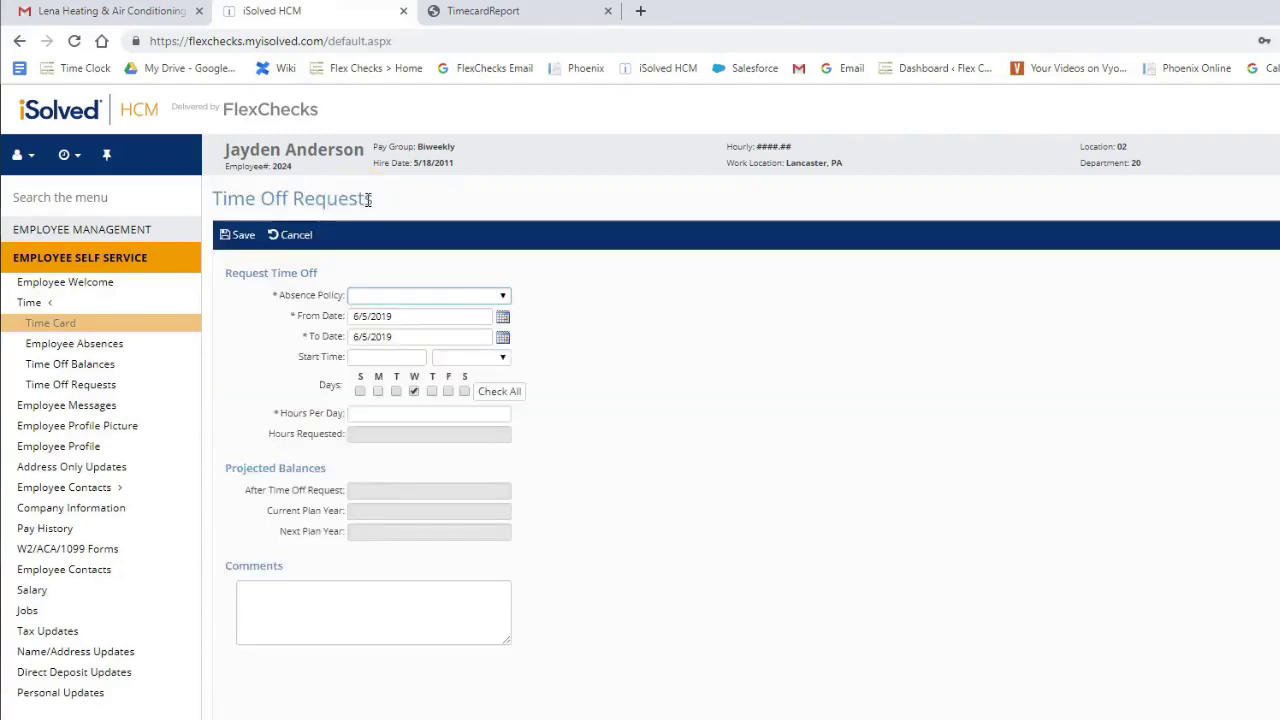
pyautogui.click(606, 349)
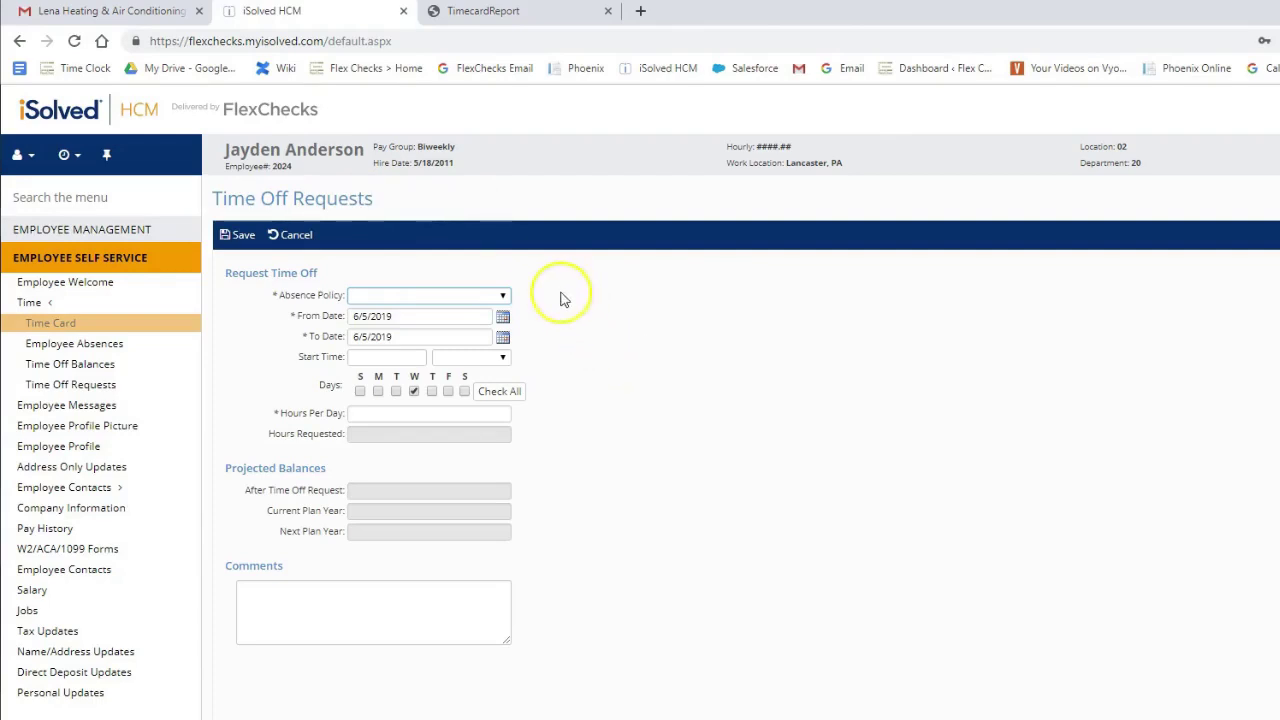
pyautogui.click(502, 296)
pyautogui.click(481, 350)
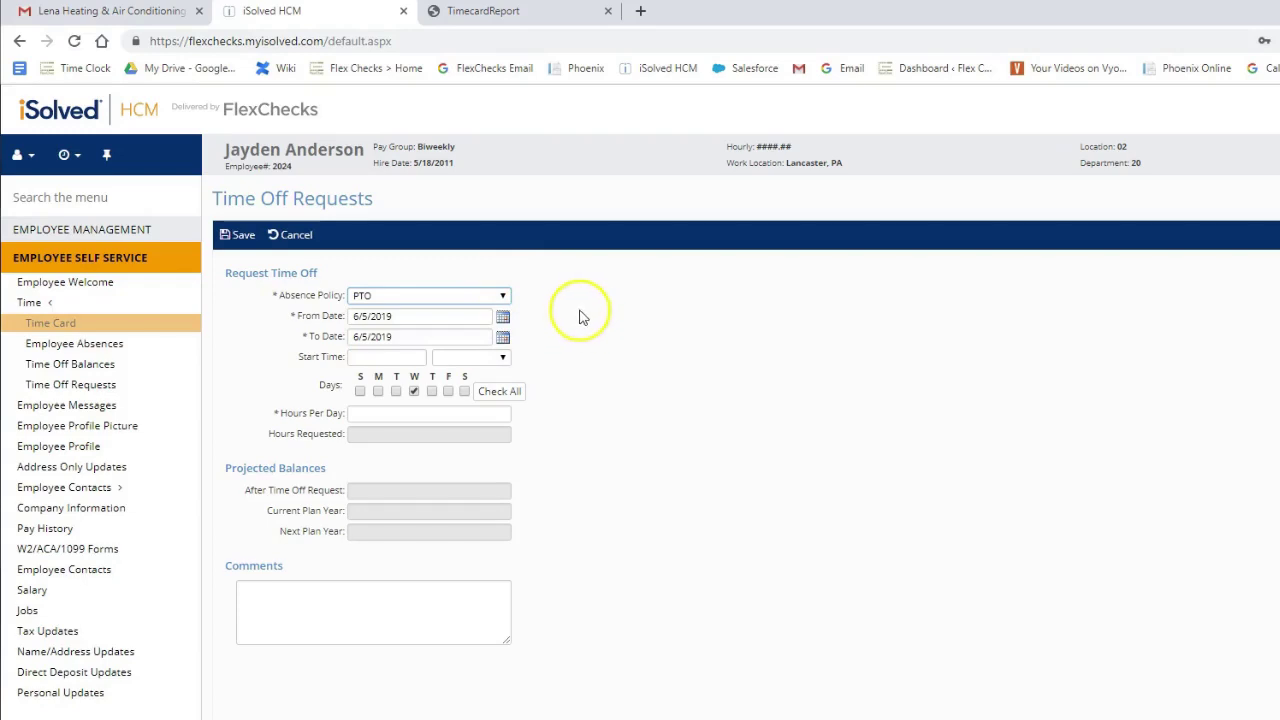
pyautogui.click(502, 316)
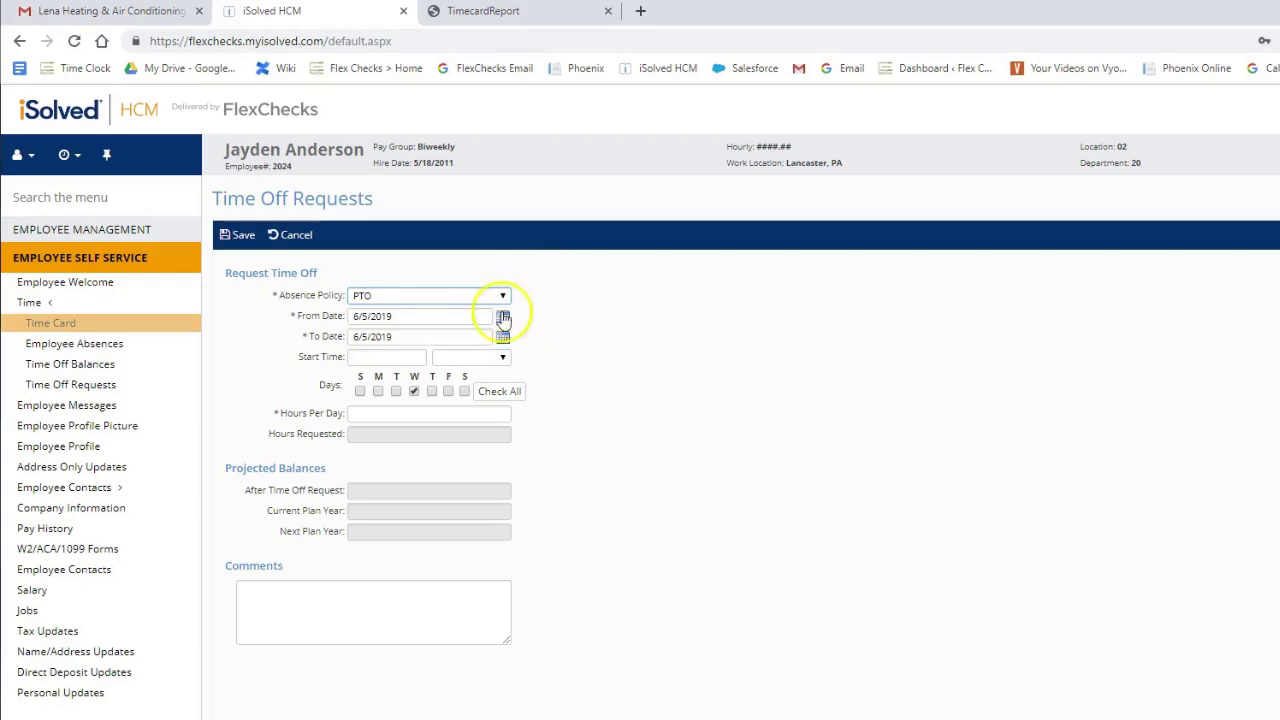
pyautogui.click(469, 384)
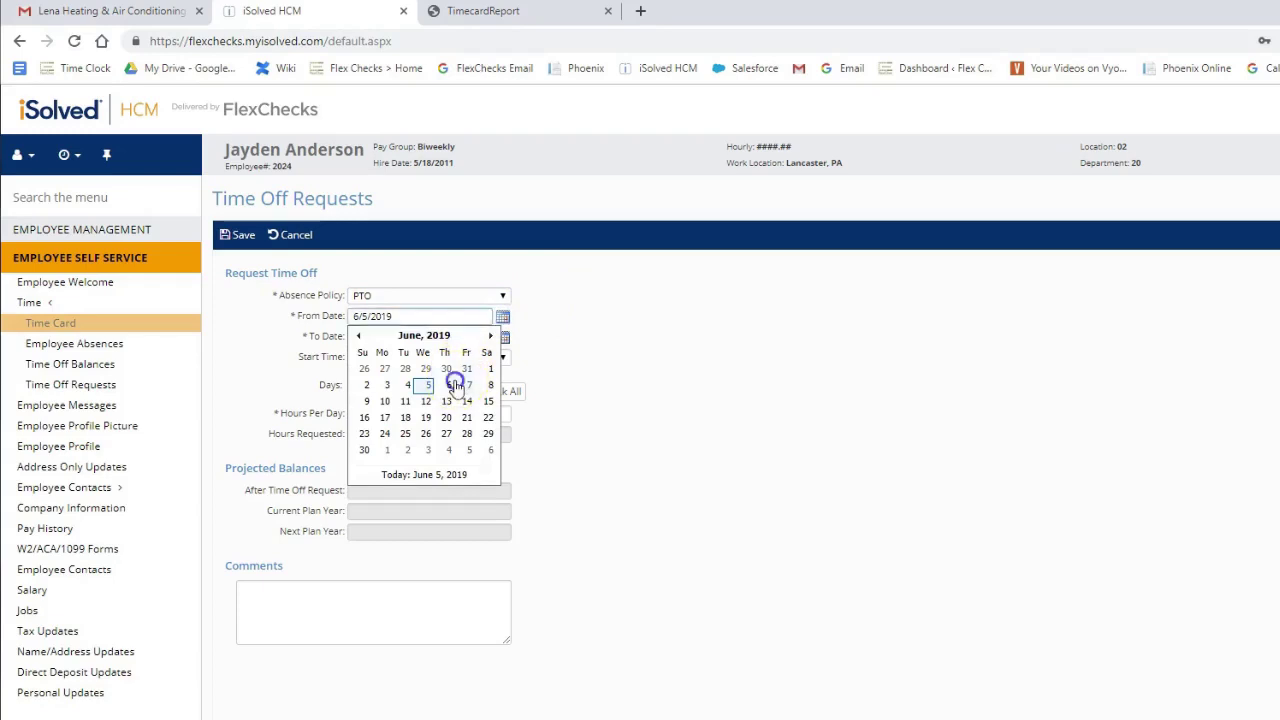
pyautogui.click(502, 316)
pyautogui.click(449, 384)
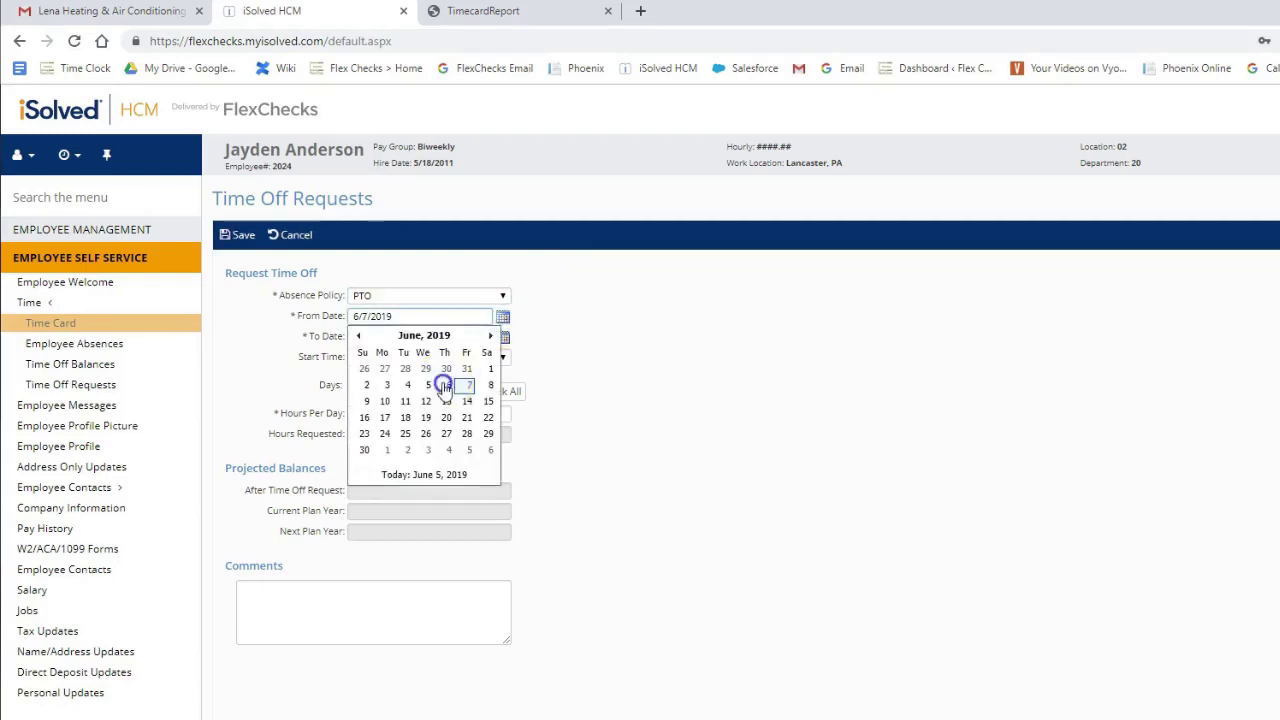
pyautogui.click(502, 337)
pyautogui.click(446, 406)
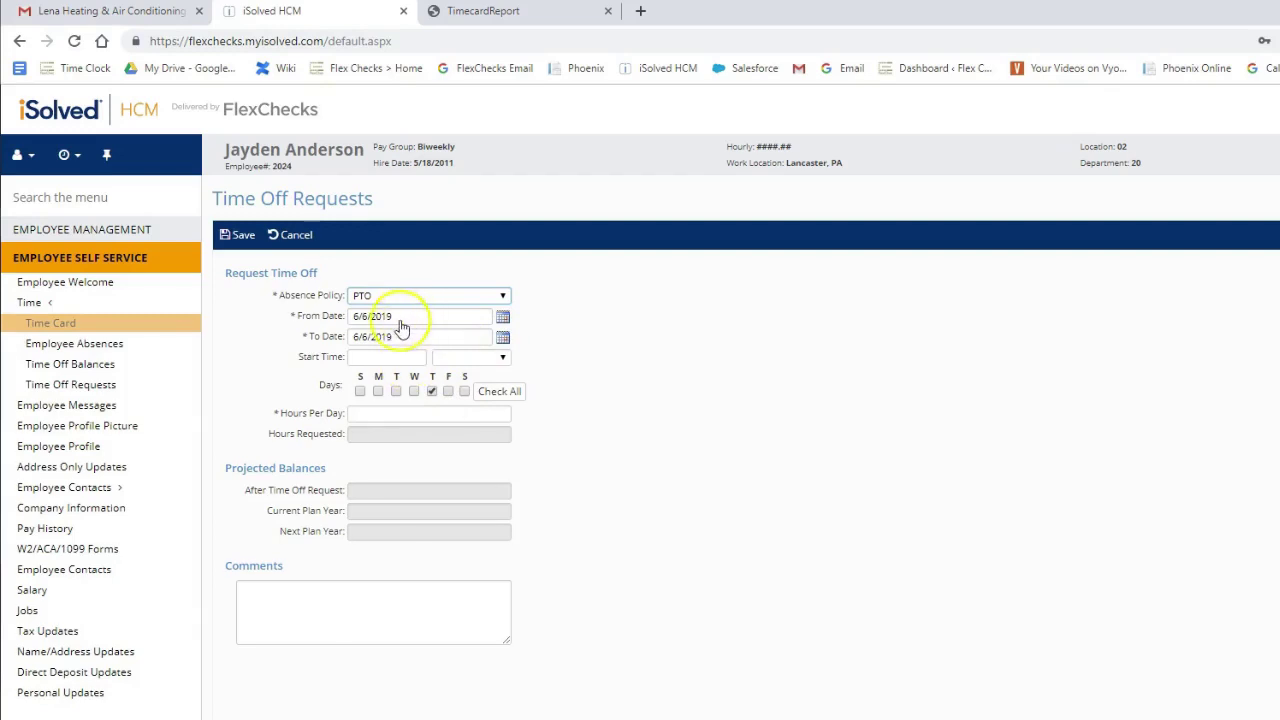
# - Set the start time to 8:00 AM and 8 hours per day, then save the request
pyautogui.click(406, 358)
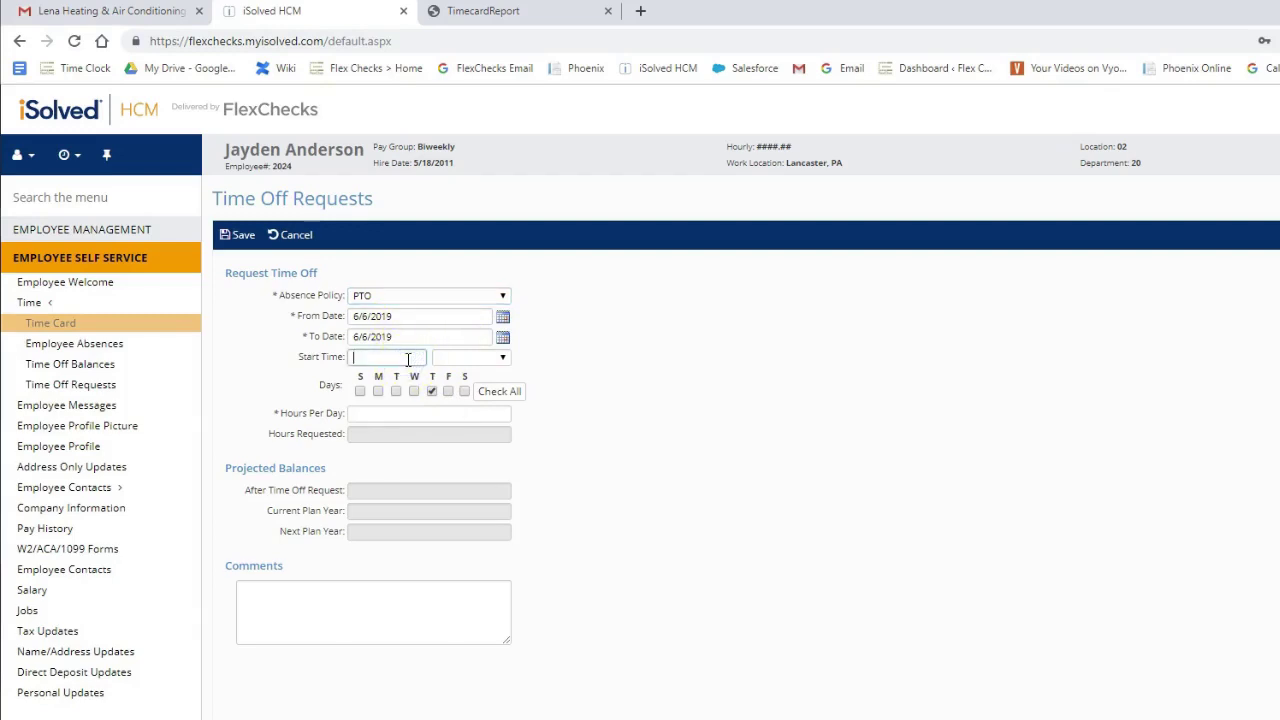
pyautogui.write('8:00')
pyautogui.click(470, 357)
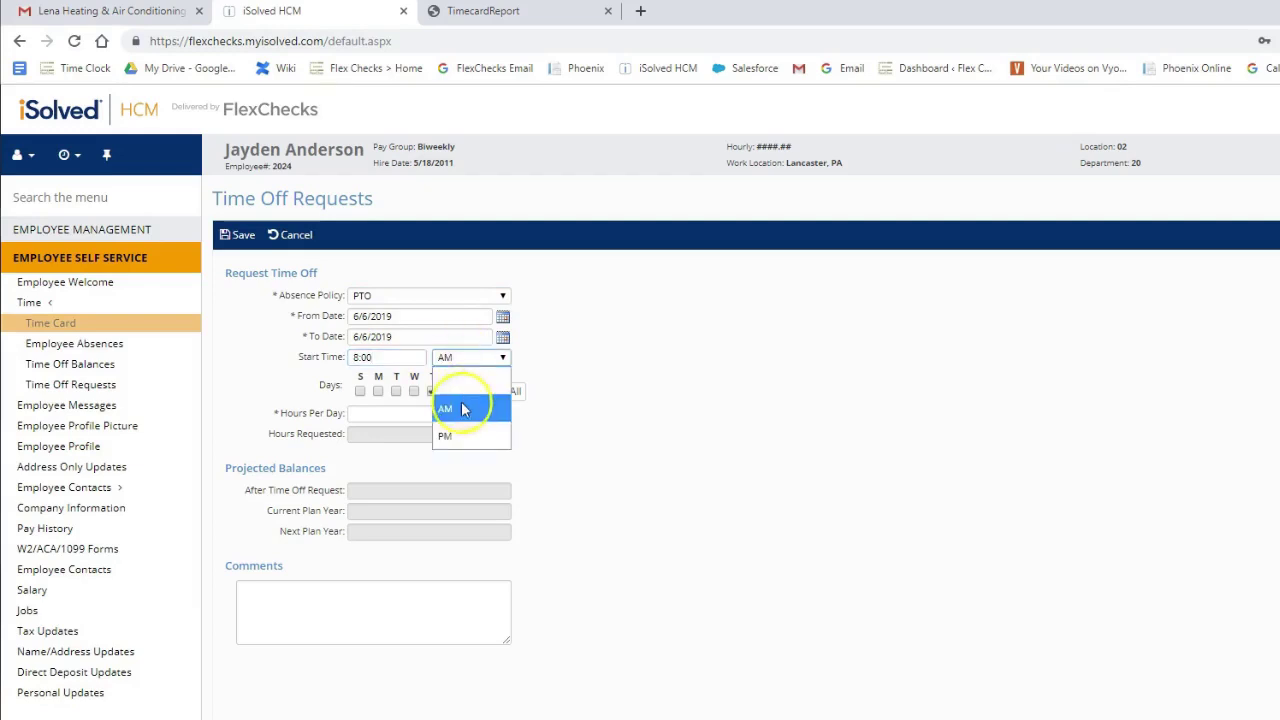
pyautogui.click(463, 409)
pyautogui.click(443, 414)
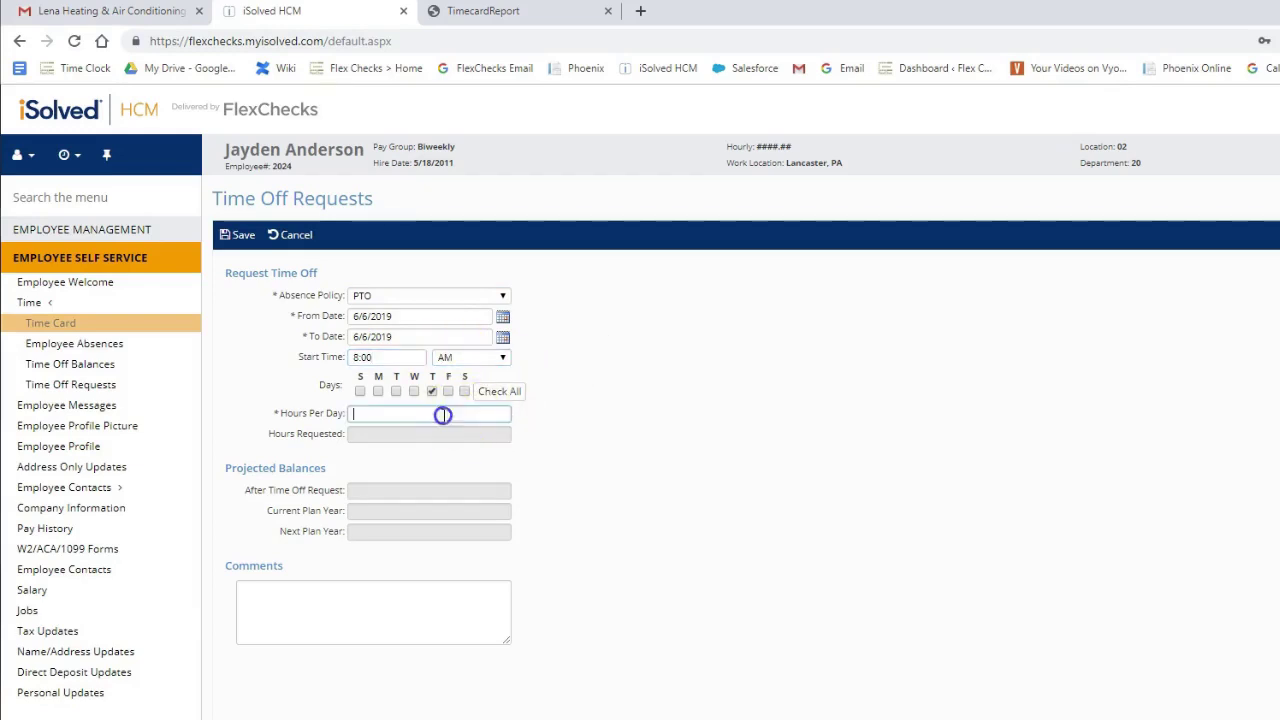
pyautogui.write('8')
pyautogui.click(566, 436)
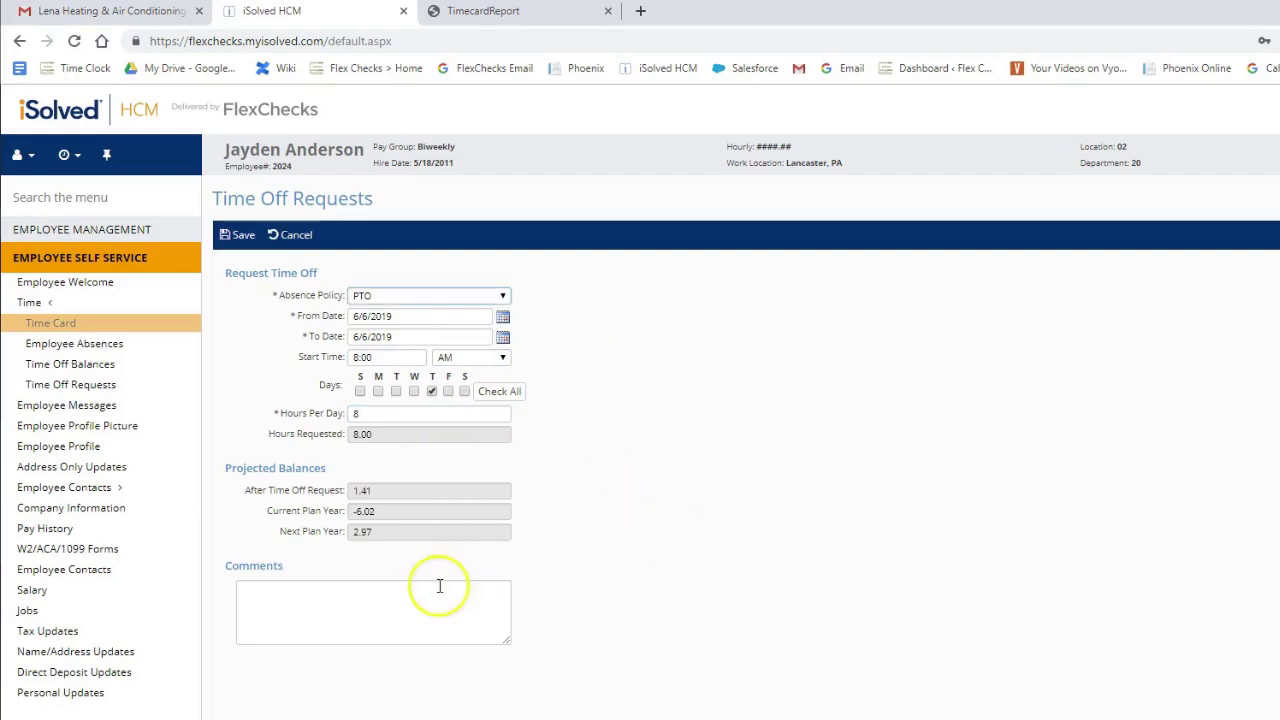
pyautogui.click(370, 616)
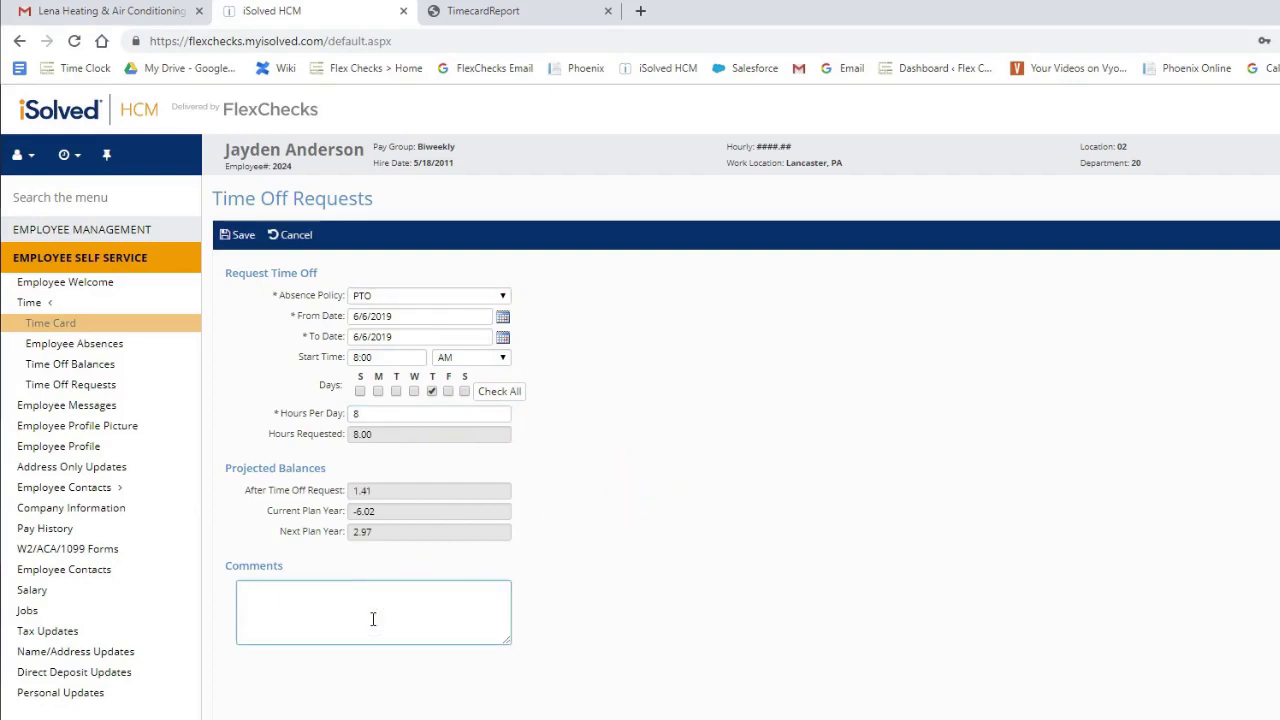
pyautogui.click(236, 234)
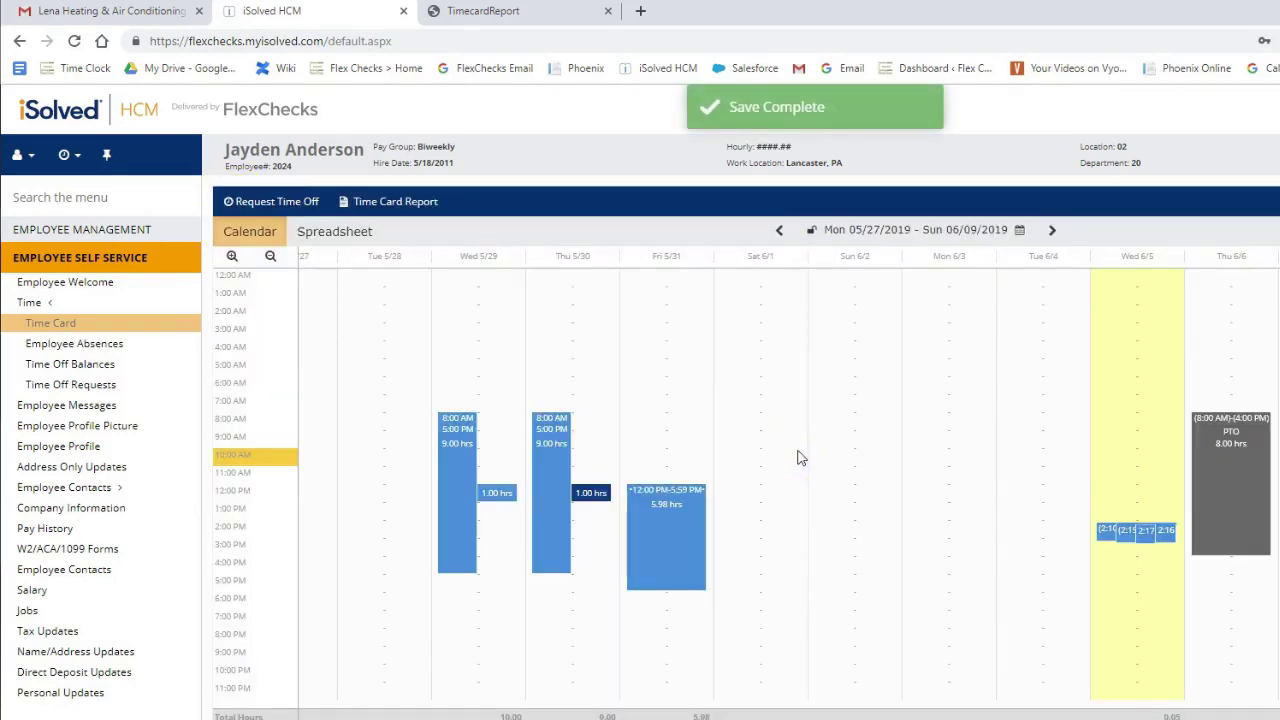
# - Check the new PTO entry's details on the time card, then close them
pyautogui.click(1249, 463)
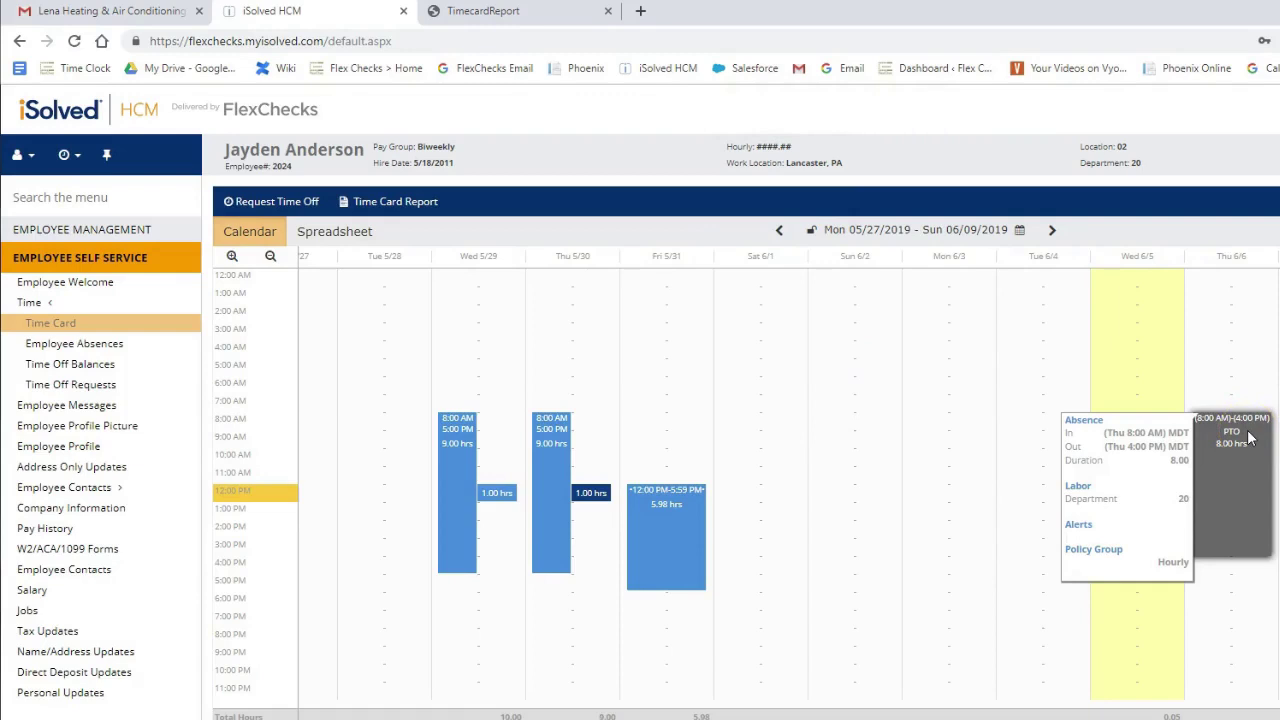
pyautogui.moveTo(1249, 437)
pyautogui.mouseDown()
pyautogui.moveTo(1205, 519)
pyautogui.moveTo(1200, 477)
pyautogui.moveTo(1240, 429)
pyautogui.moveTo(1229, 449)
pyautogui.moveTo(1239, 446)
pyautogui.mouseUp()
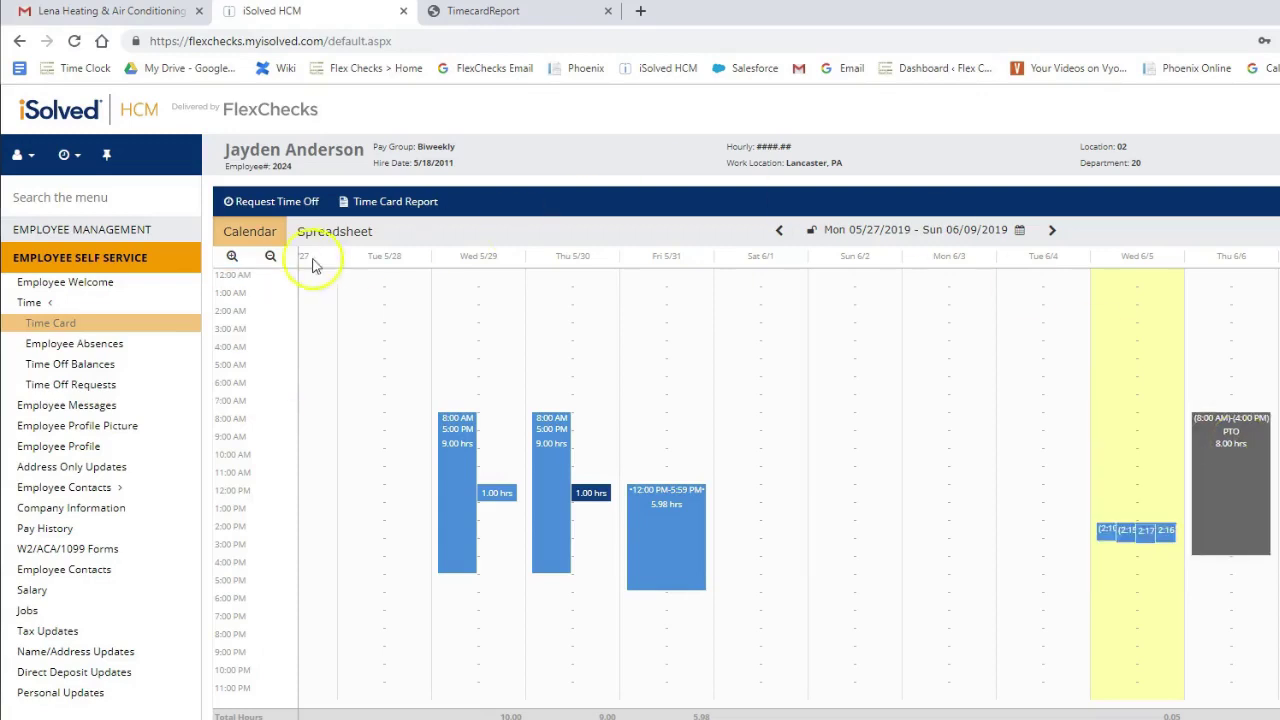
pyautogui.click(302, 258)
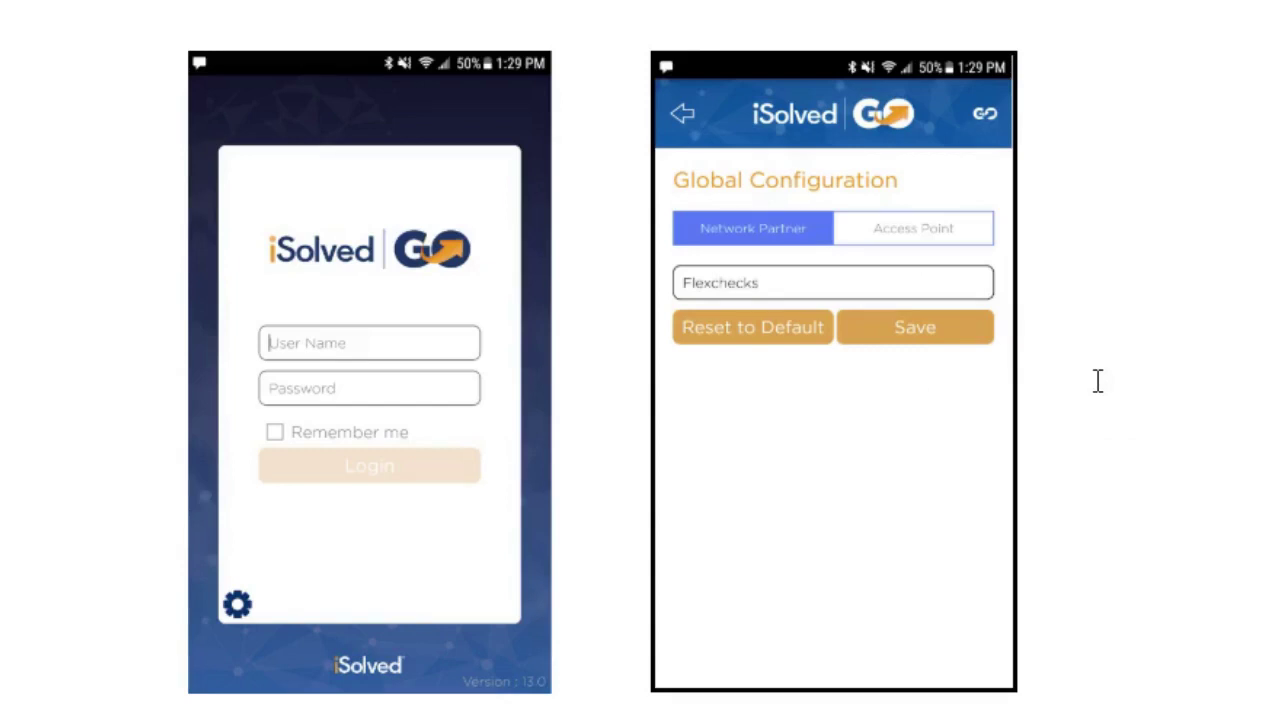
# - Scroll down to the iSolved Go Punch home screen and Mobile Punch Saved confirmation
pyautogui.scroll(-9, 1098, 380)
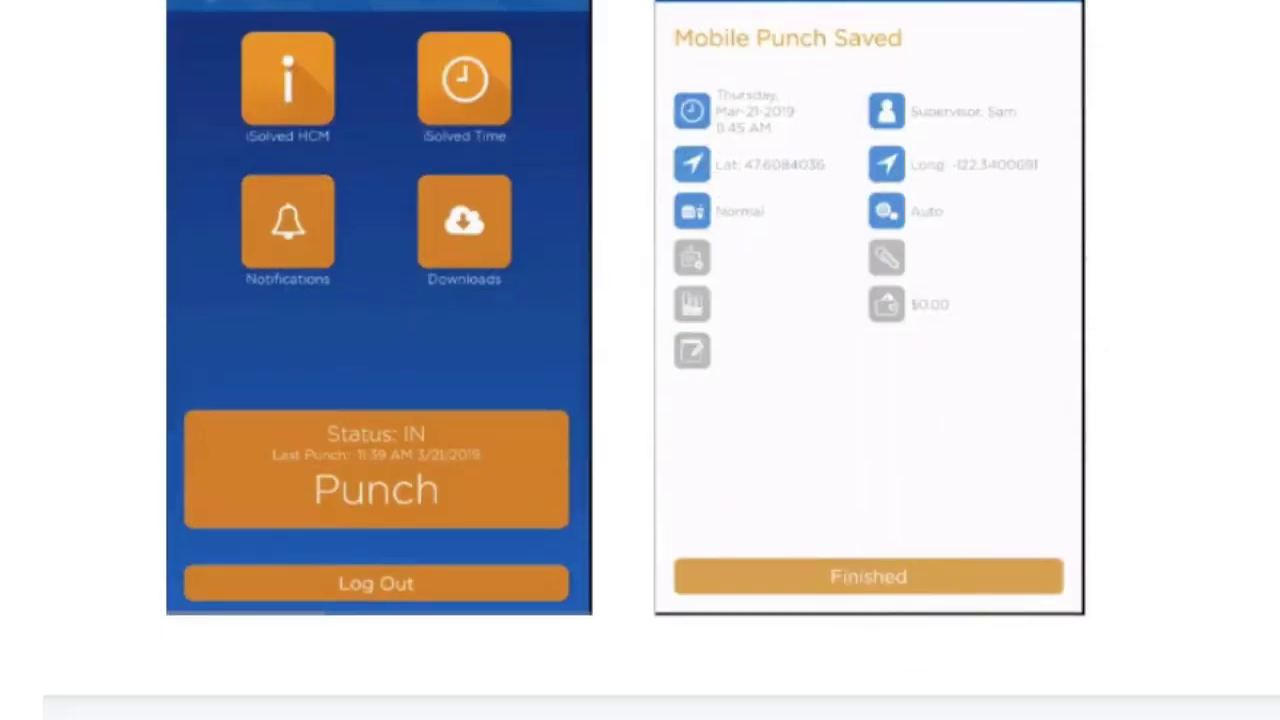